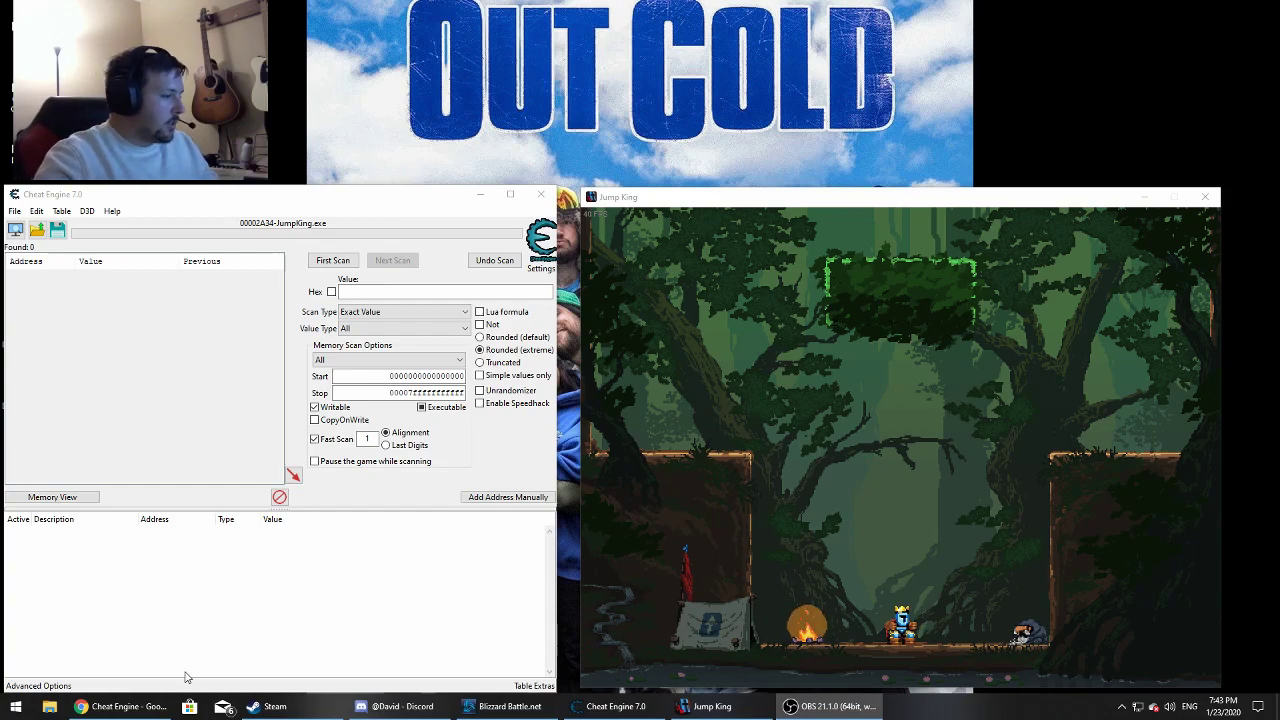
Shift the Cheat Engine window slightly and bring the Cheat Engine download page in Chrome to the front.
{"action": "left_click_drag", "start_coordinate": [160, 202], "coordinate": [175, 194]}
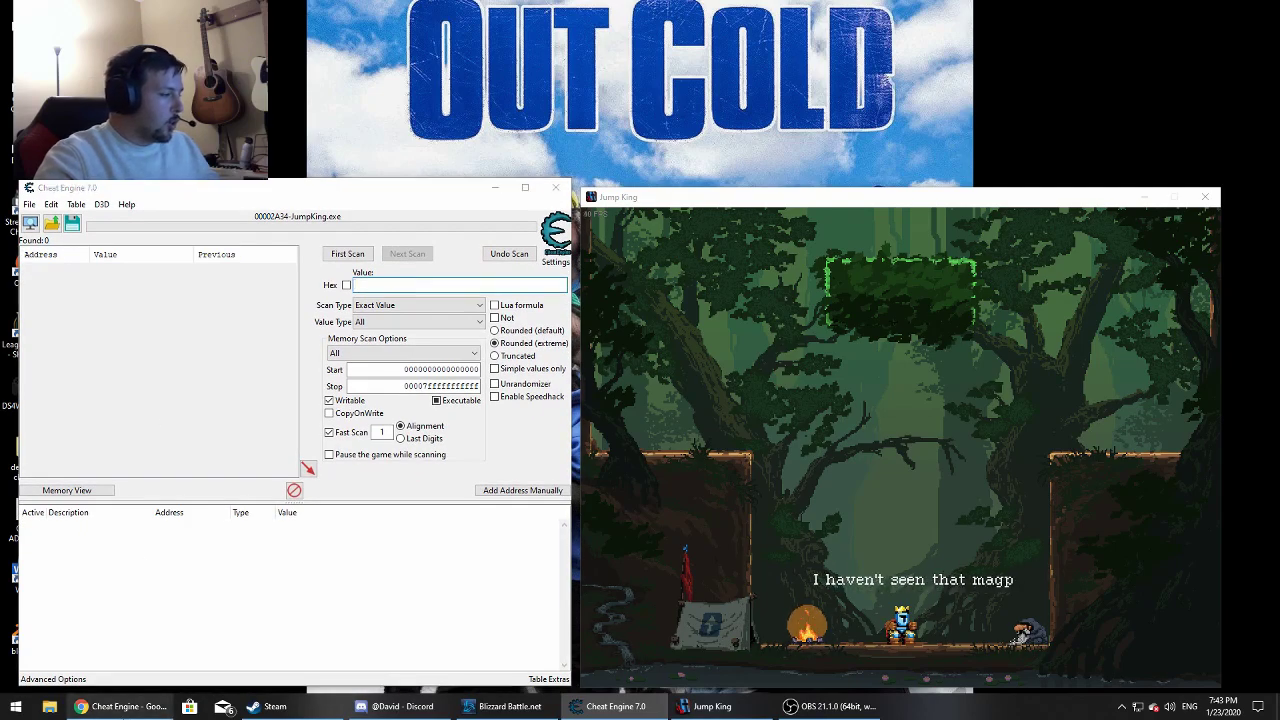
{"action": "left_click", "coordinate": [120, 706]}
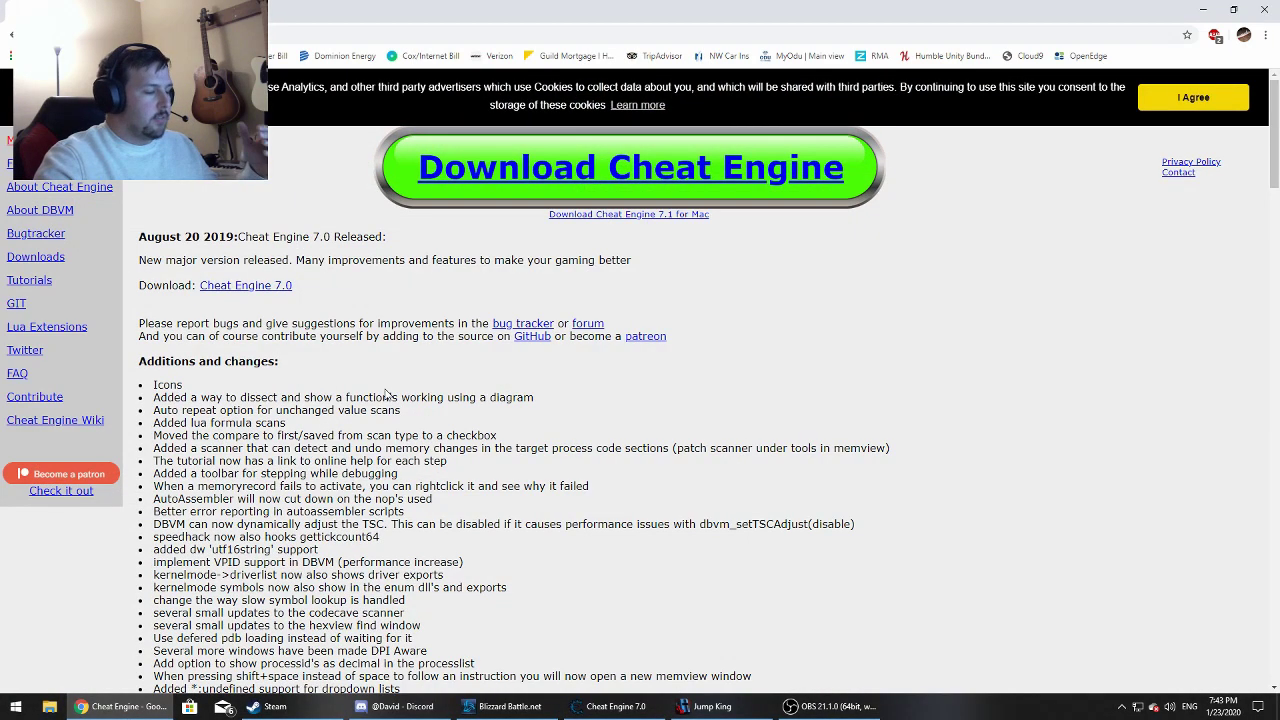
{"action": "left_click_drag", "start_coordinate": [305, 290], "coordinate": [203, 286]}
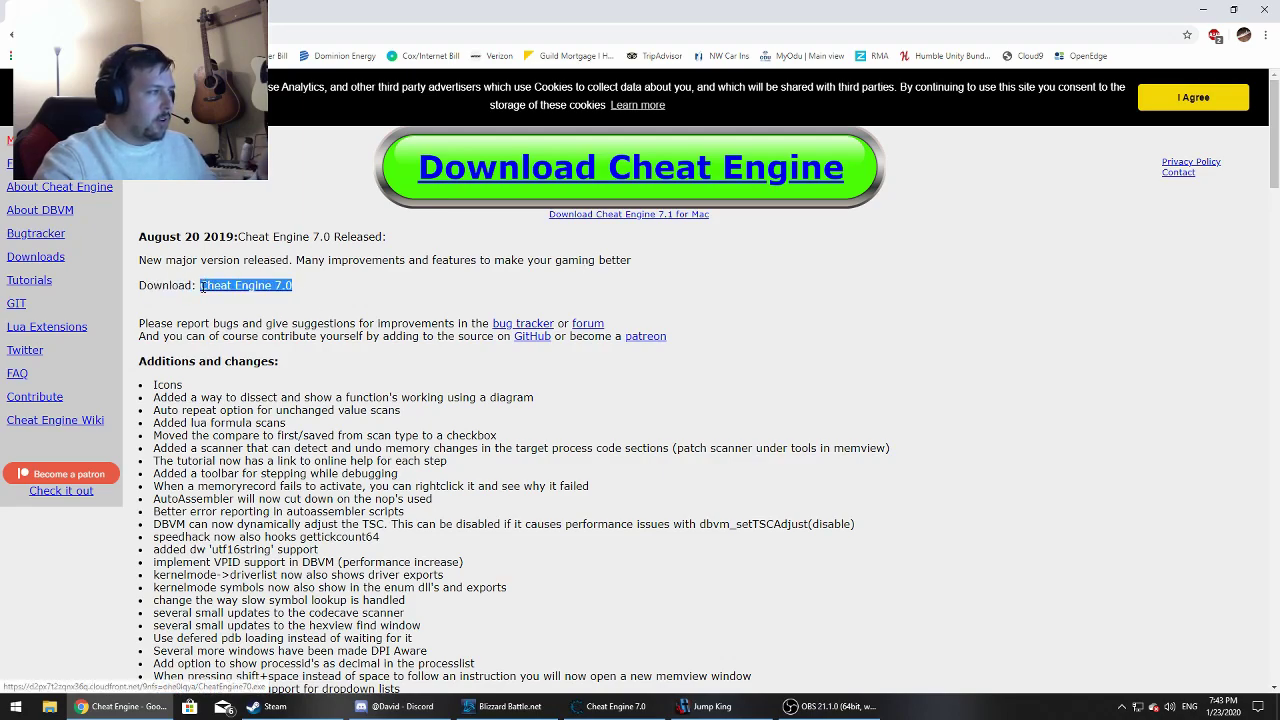
{"action": "left_click", "coordinate": [340, 290]}
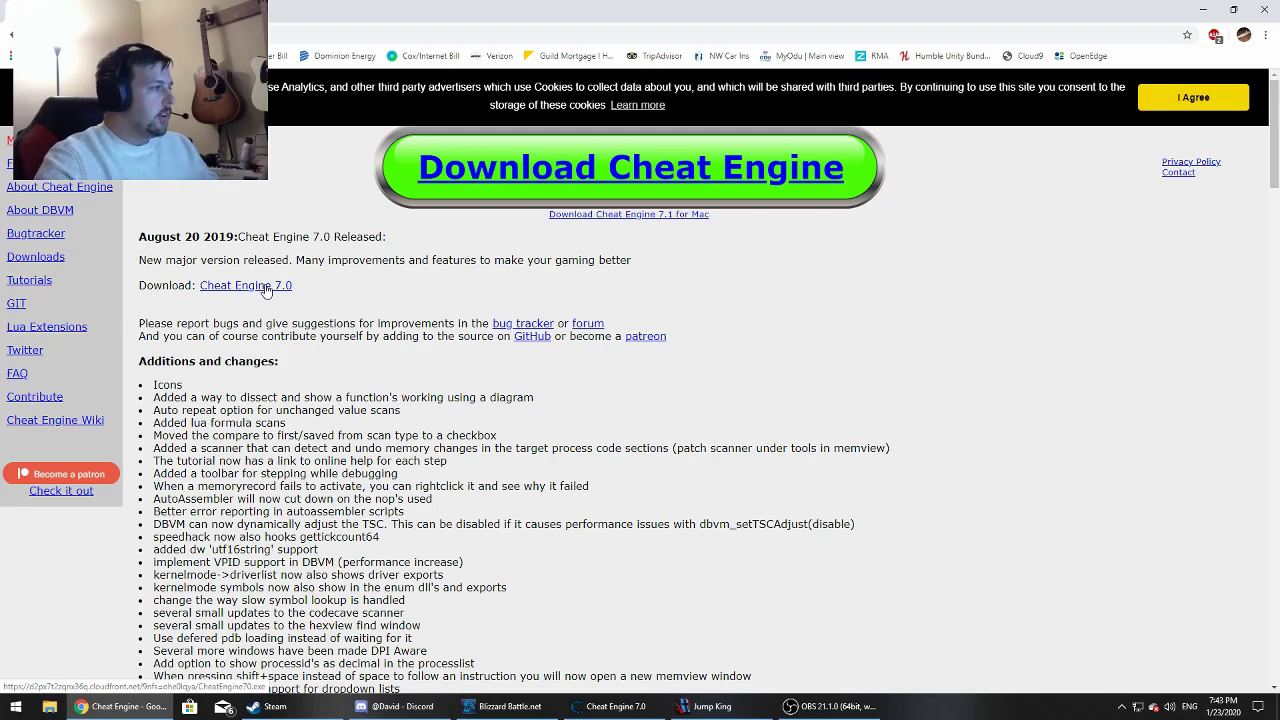
Minimize Chrome and place the Jump King and Cheat Engine windows side by side.
{"action": "left_click", "coordinate": [1201, 19]}
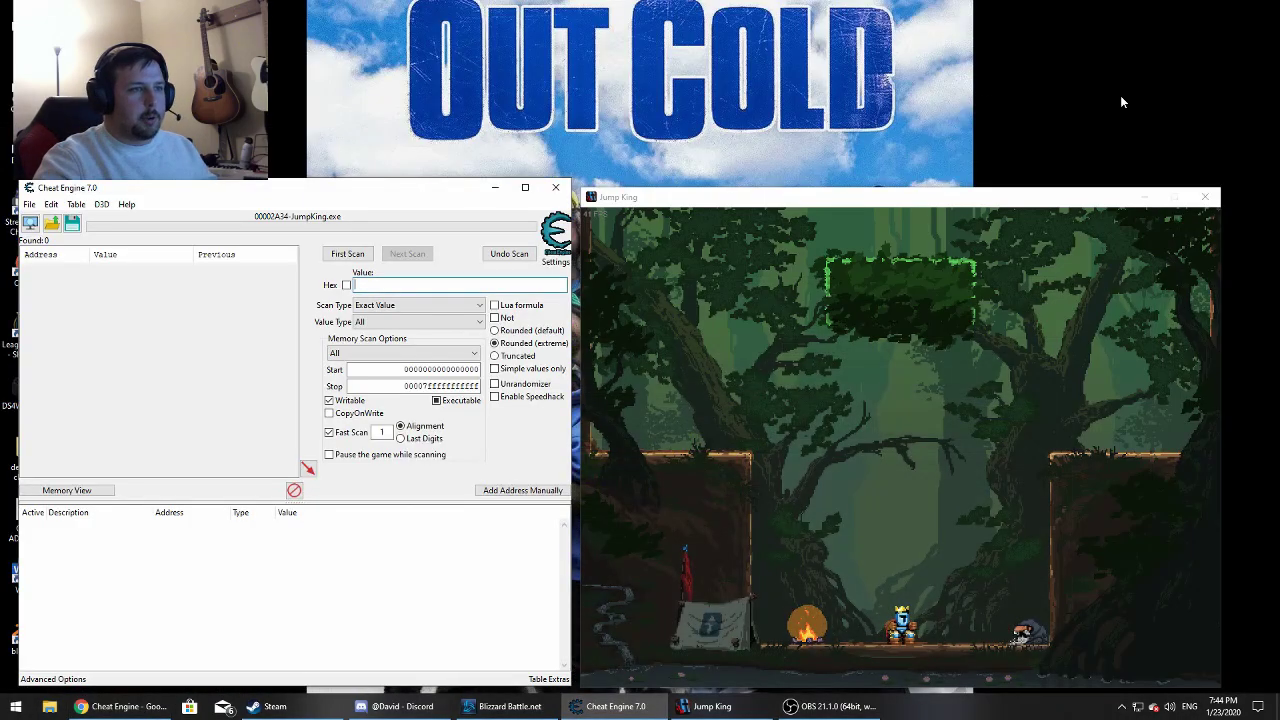
{"action": "mouse_move", "coordinate": [955, 201]}
{"action": "left_mouse_down"}
{"action": "mouse_move", "coordinate": [955, 188]}
{"action": "mouse_move", "coordinate": [956, 199]}
{"action": "left_mouse_up"}
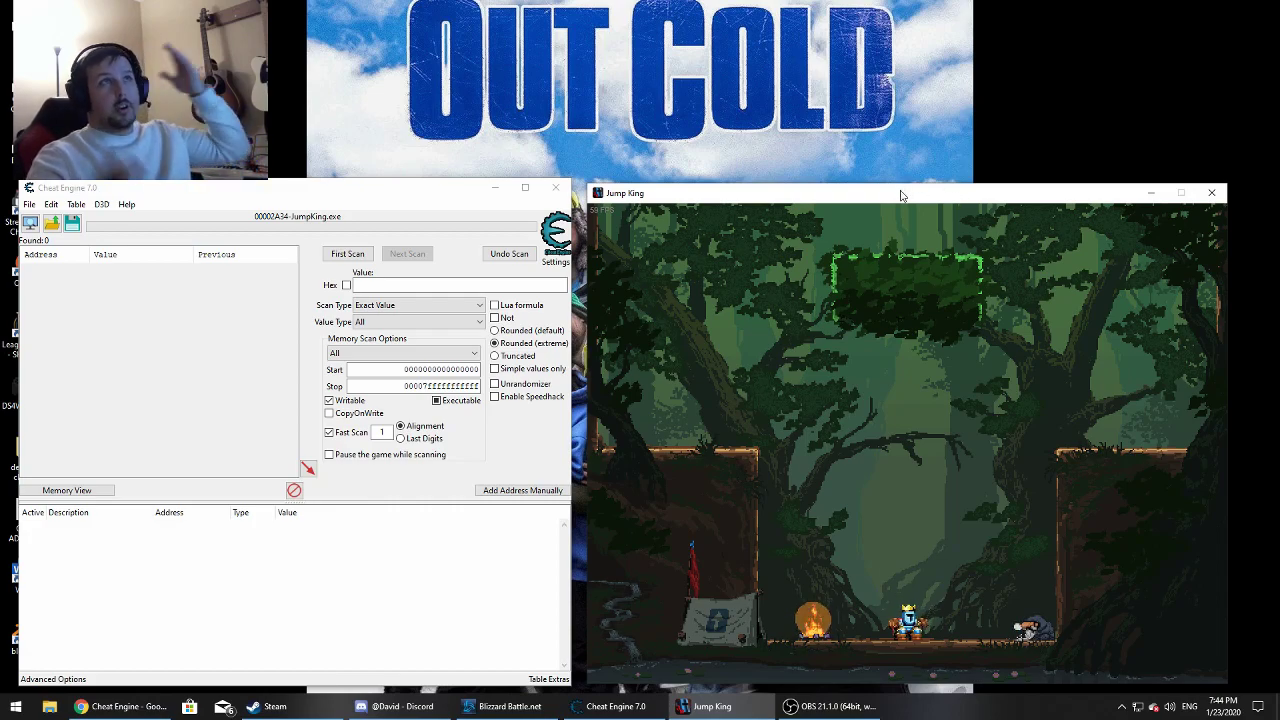
{"action": "left_click_drag", "start_coordinate": [360, 189], "coordinate": [383, 207]}
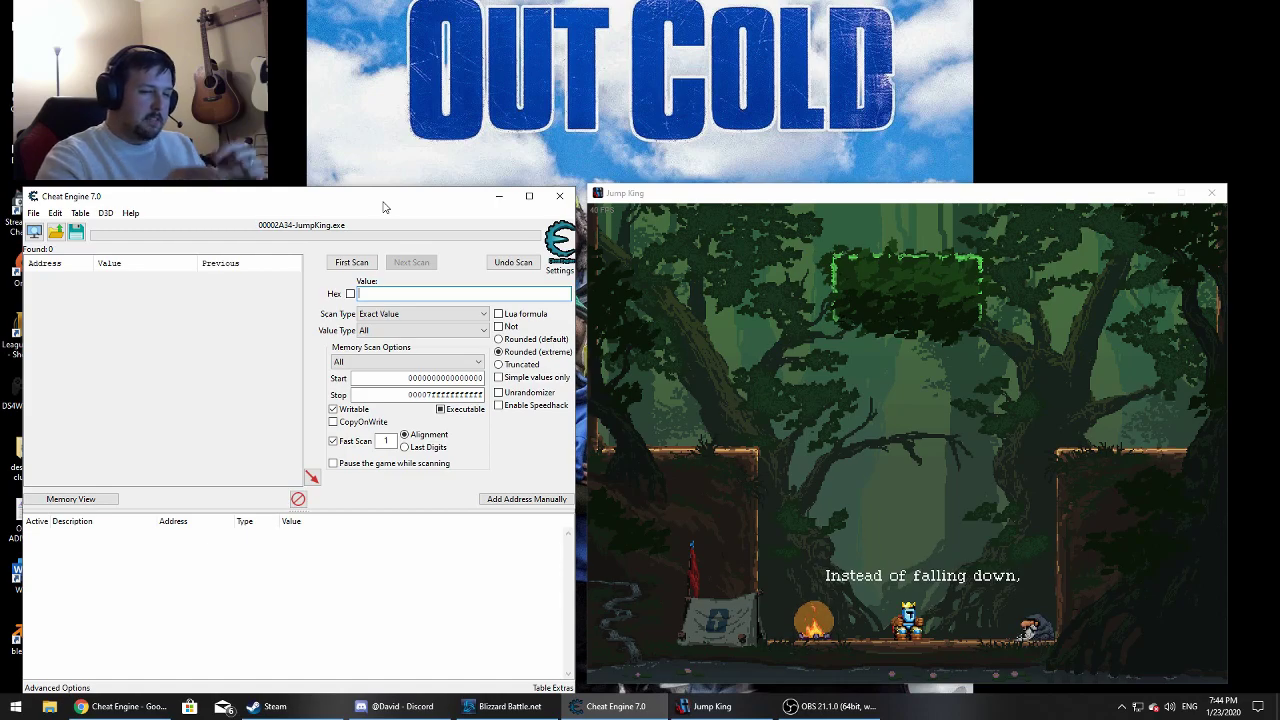
{"action": "mouse_move", "coordinate": [383, 207]}
{"action": "left_mouse_down"}
{"action": "mouse_move", "coordinate": [343, 200]}
{"action": "mouse_move", "coordinate": [381, 200]}
{"action": "left_mouse_up"}
{"action": "mouse_move", "coordinate": [190, 192]}
{"action": "left_mouse_down"}
{"action": "mouse_move", "coordinate": [180, 200]}
{"action": "mouse_move", "coordinate": [198, 203]}
{"action": "left_mouse_up"}
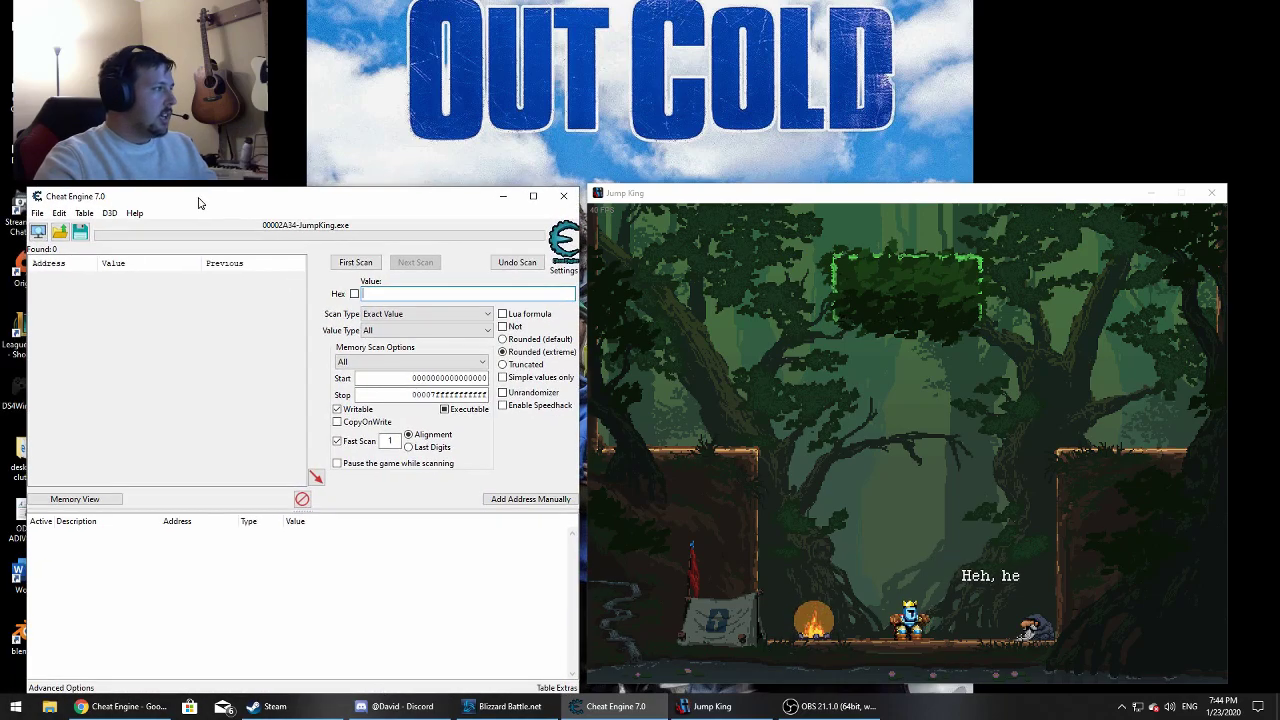
Attach Cheat Engine to the 00002A34-Jump King process from the Process List.
{"action": "left_click", "coordinate": [37, 234]}
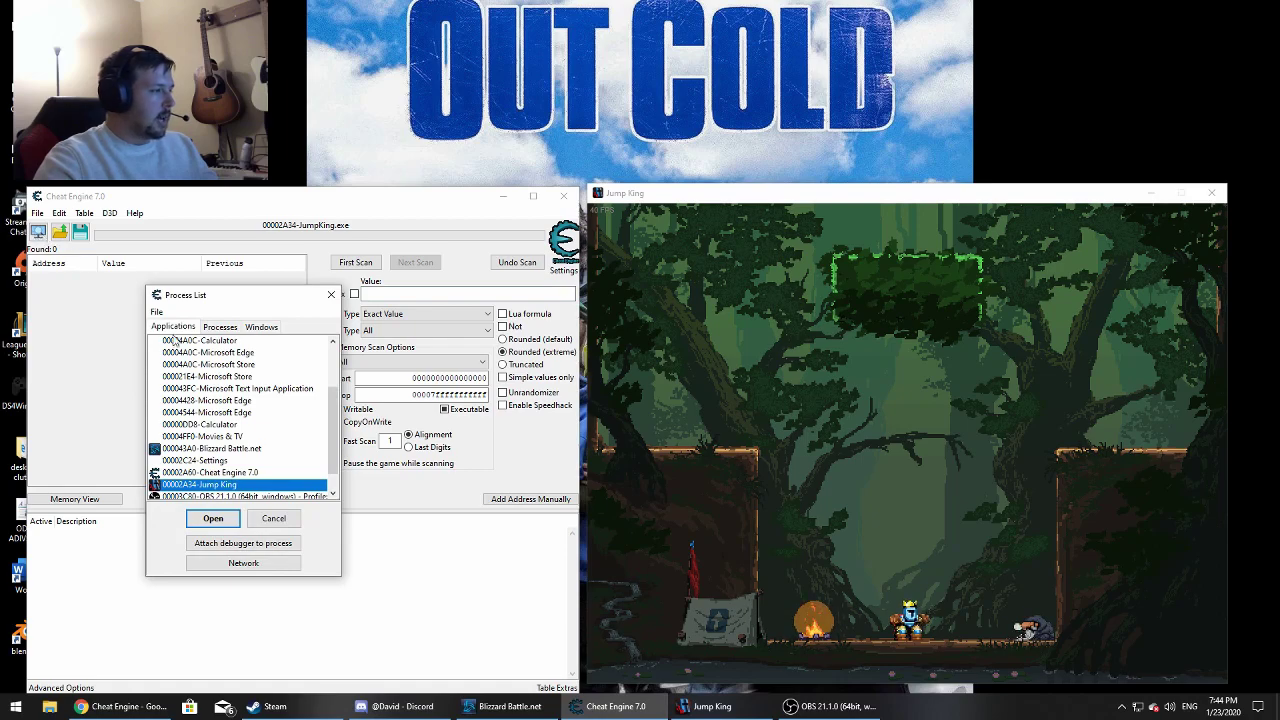
{"action": "double_click", "coordinate": [216, 486]}
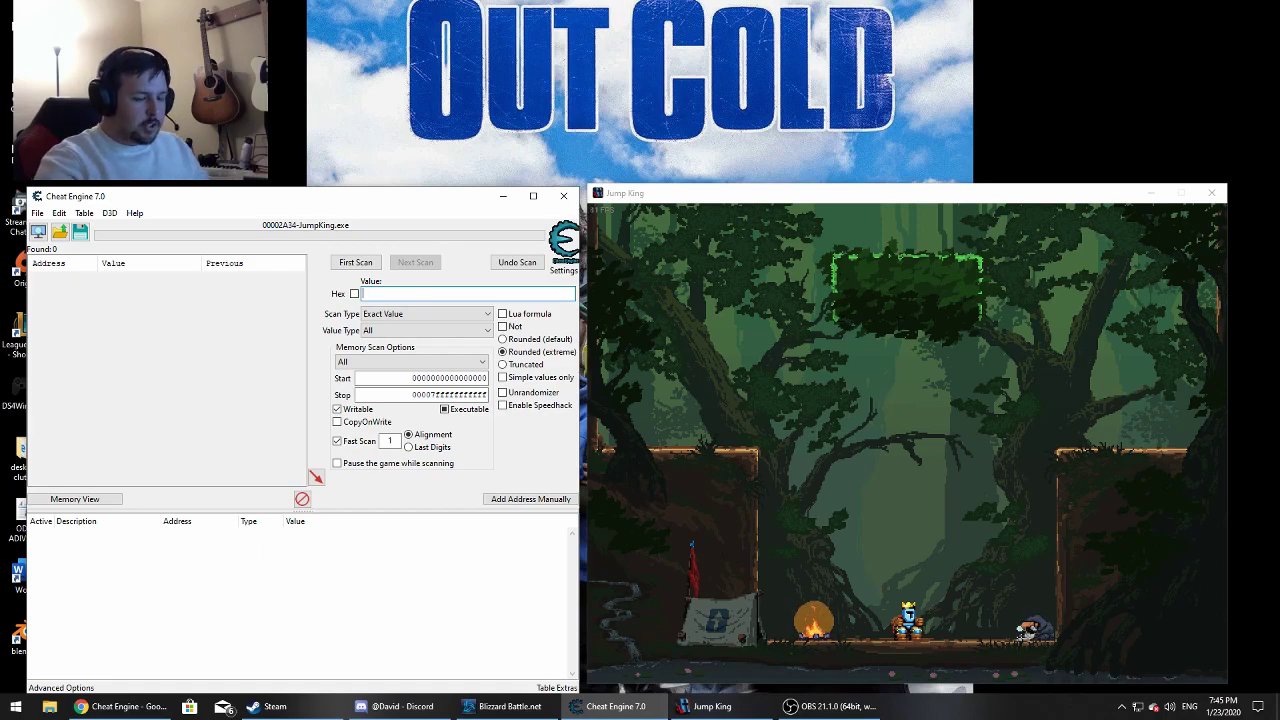
{"action": "key", "text": "alt+Tab"}
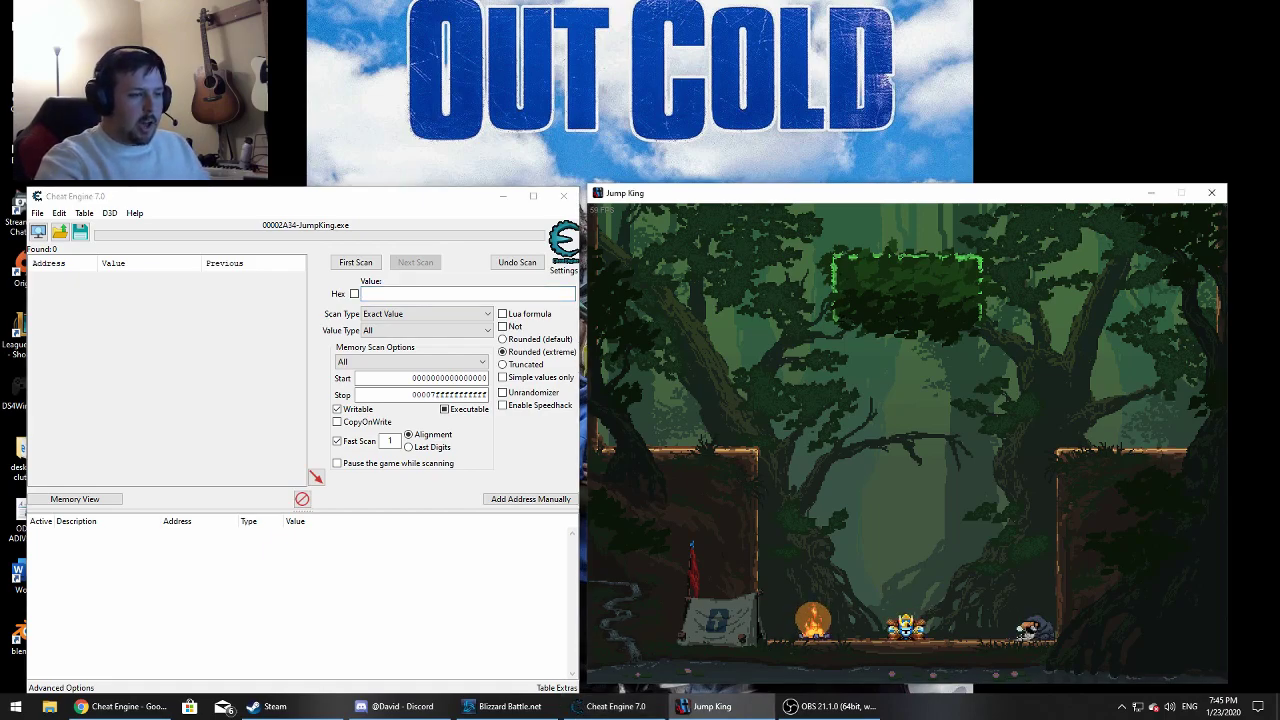
{"action": "key", "text": "Left"}
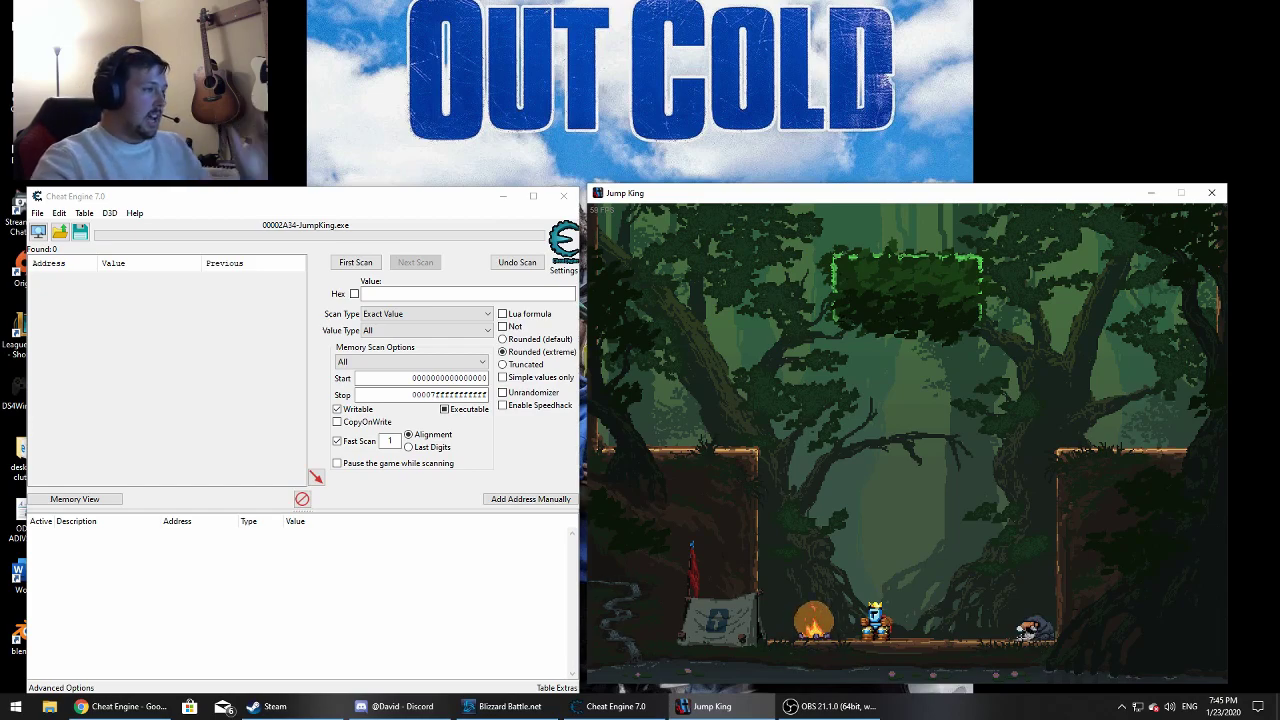
{"action": "left_click", "coordinate": [385, 204]}
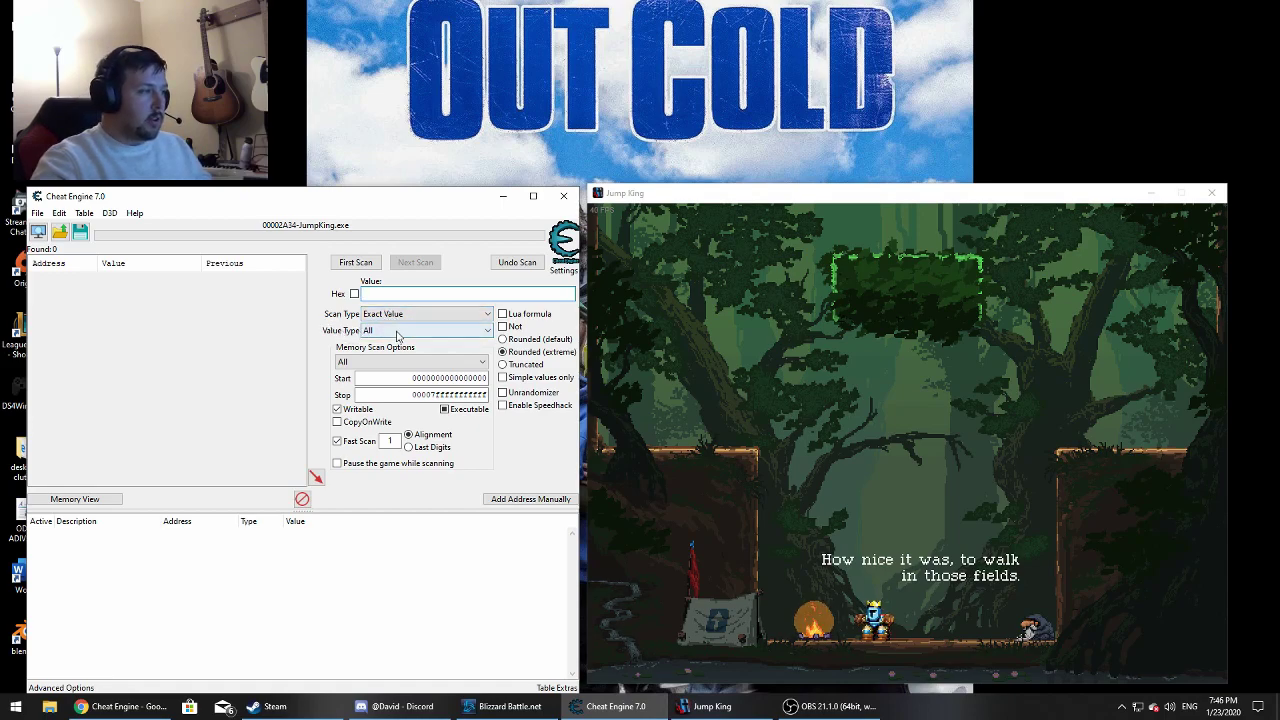
Run a First Scan with Value Type All and Scan Type 'Unknown initial value'.
{"action": "left_click", "coordinate": [368, 331]}
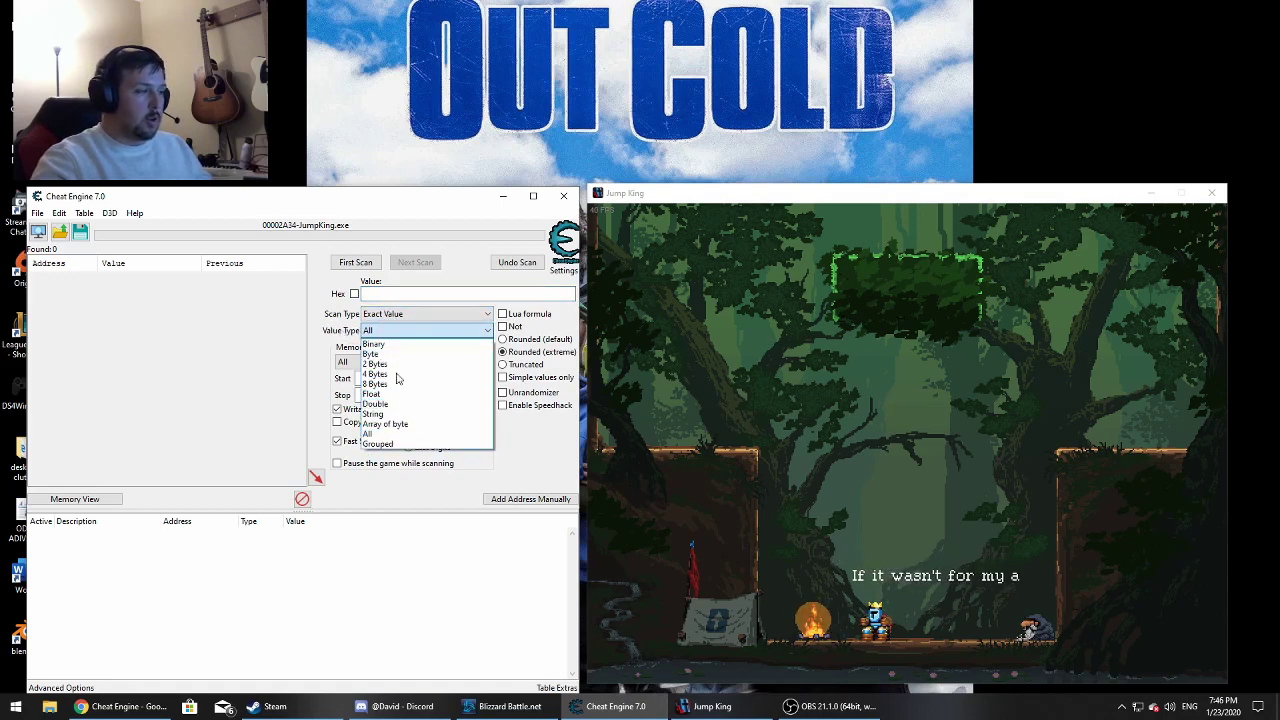
{"action": "left_click", "coordinate": [391, 437]}
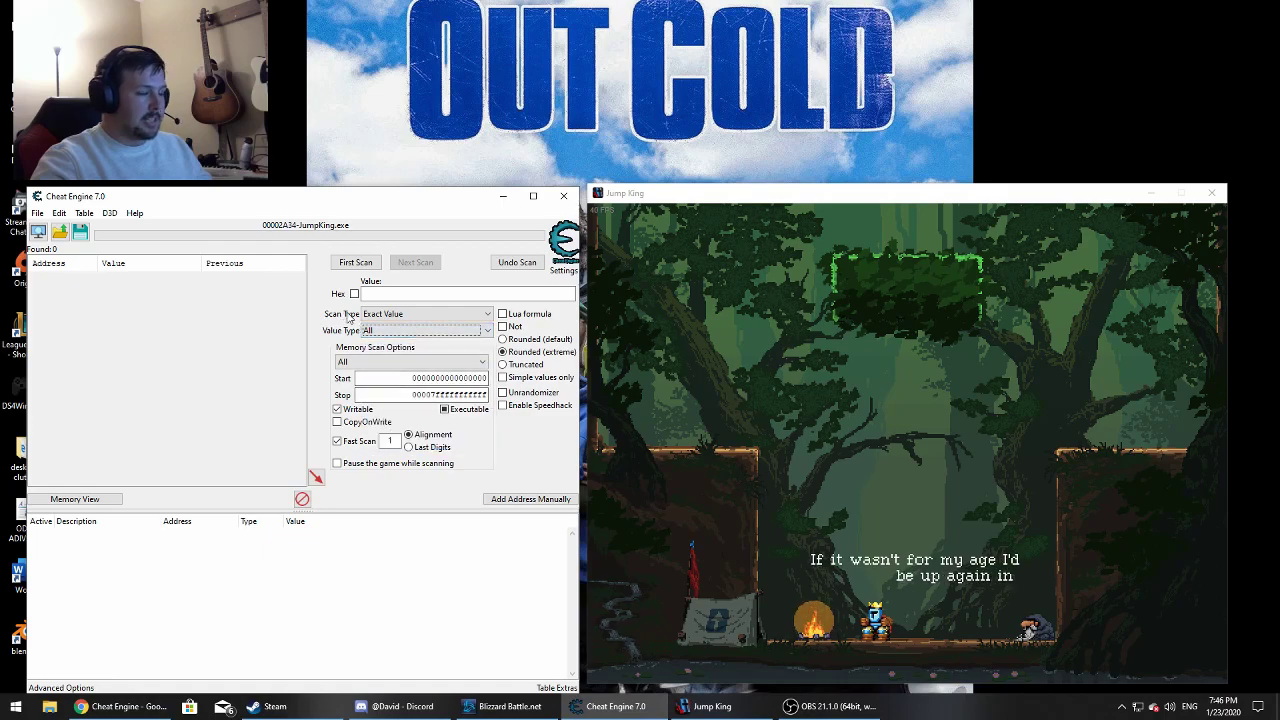
{"action": "left_click", "coordinate": [420, 314]}
{"action": "left_click", "coordinate": [407, 370]}
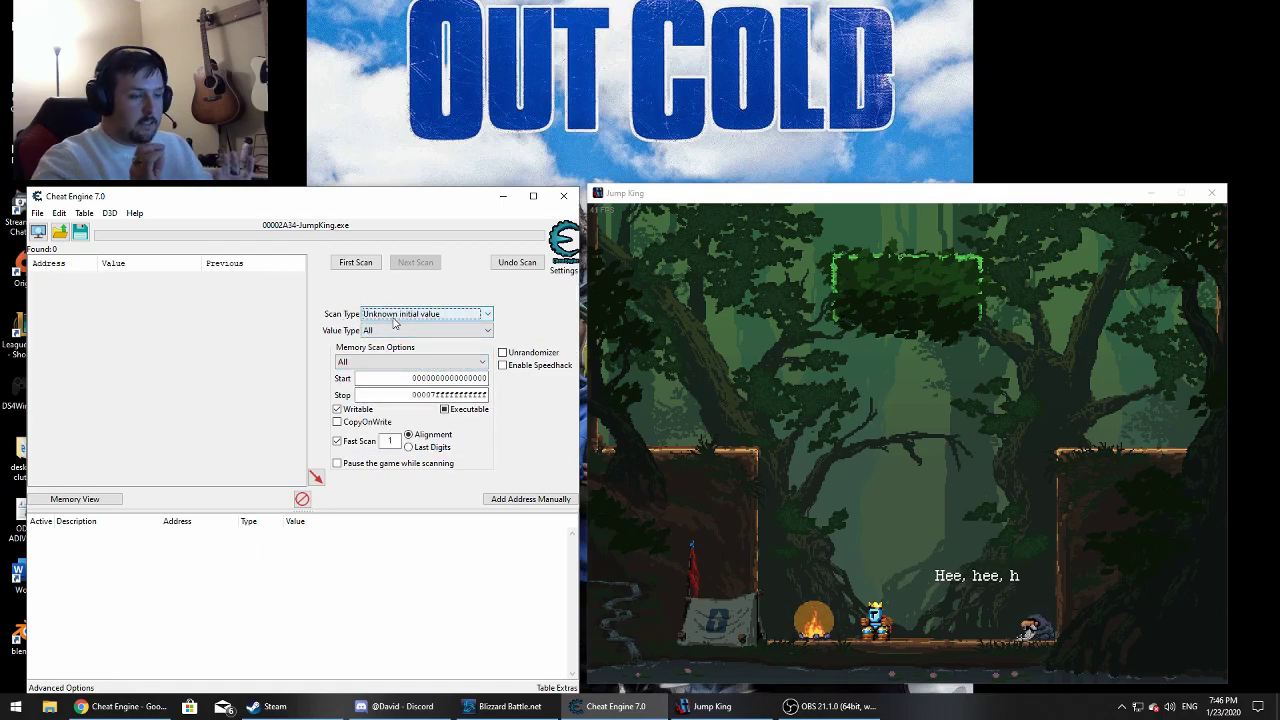
{"action": "left_click", "coordinate": [356, 263]}
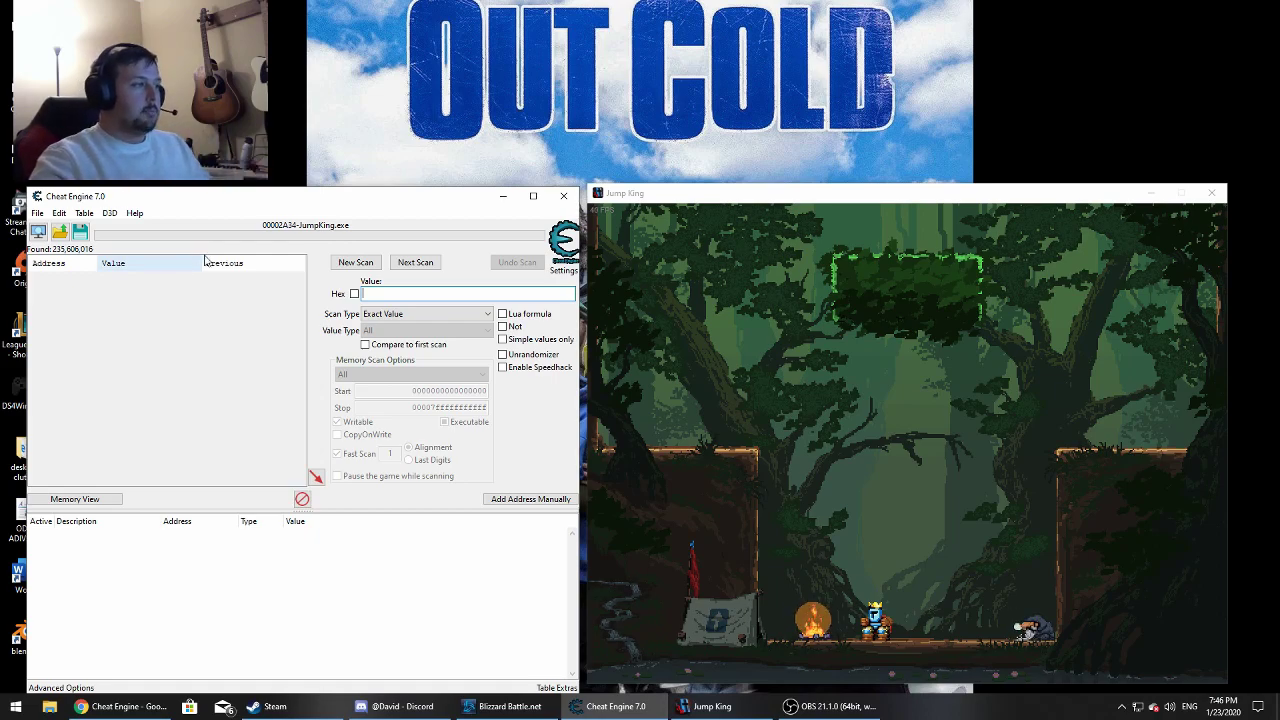
Set Scan Type to Decreased value, make the king jump, and run Next Scan.
{"action": "left_click", "coordinate": [410, 315]}
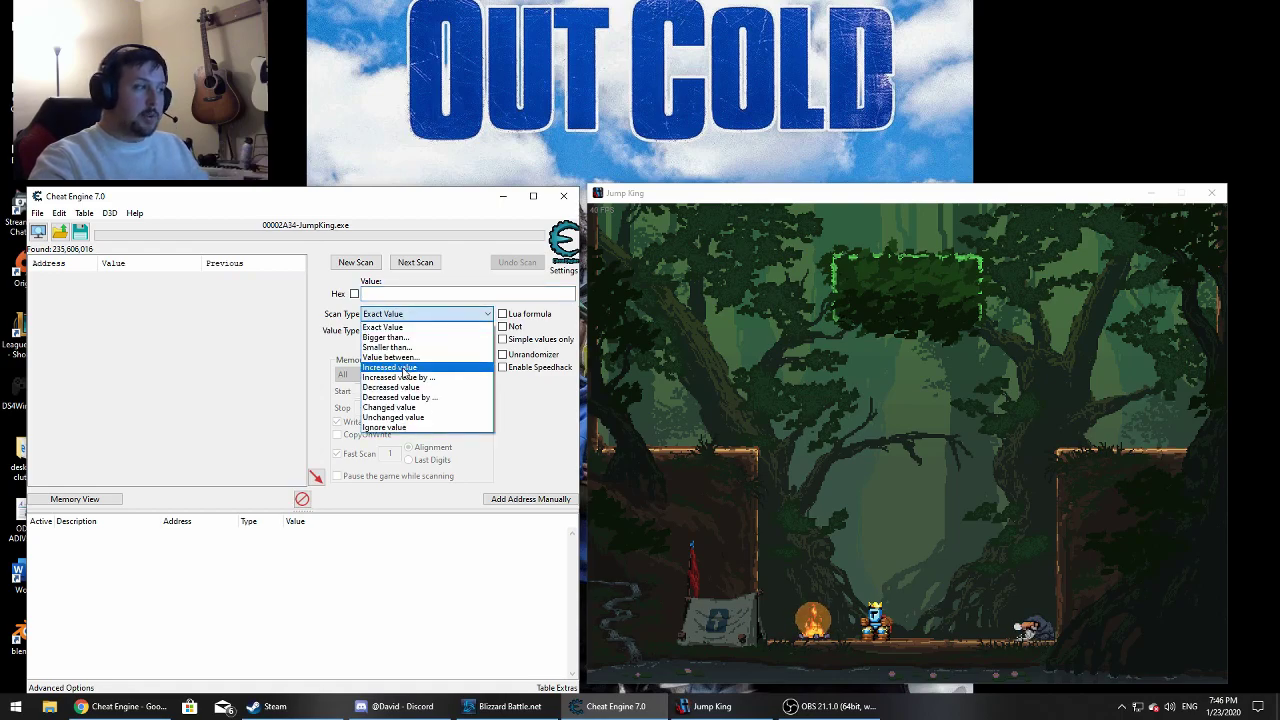
{"action": "left_click", "coordinate": [405, 388]}
{"action": "key", "text": "alt+Tab"}
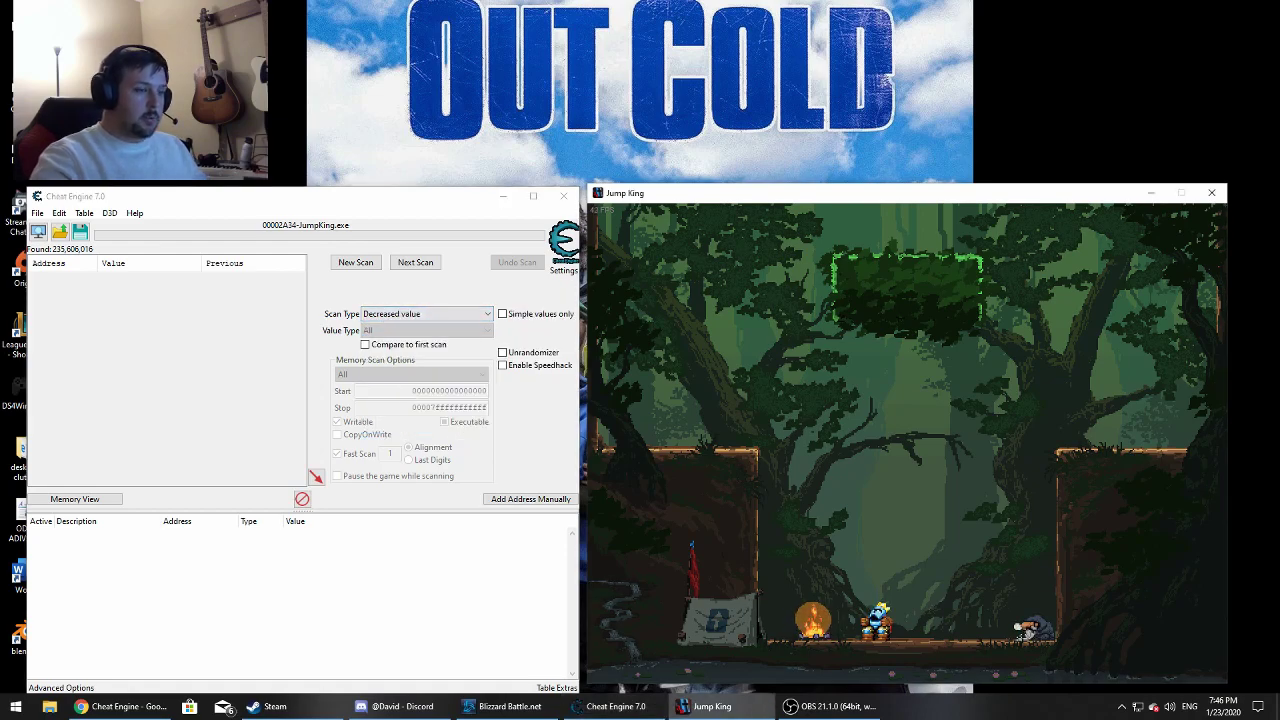
{"action": "key", "text": "Right"}
{"action": "key", "text": "space"}
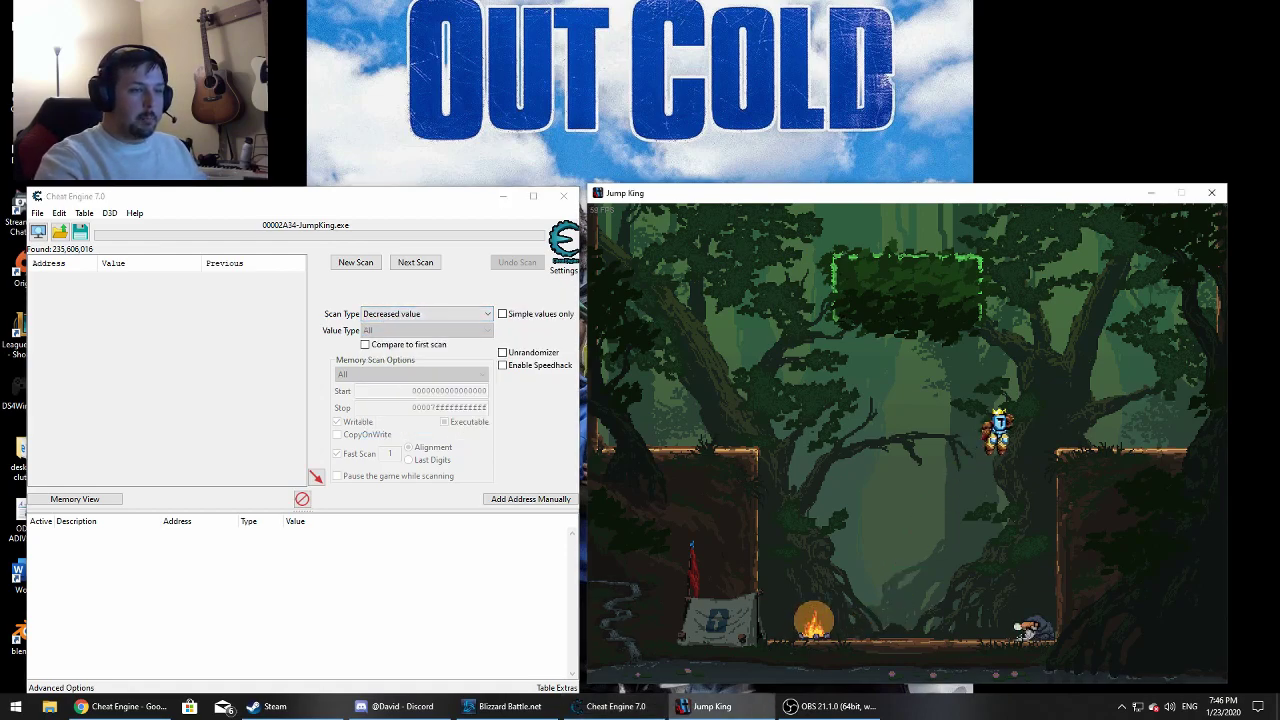
{"action": "left_click", "coordinate": [408, 266]}
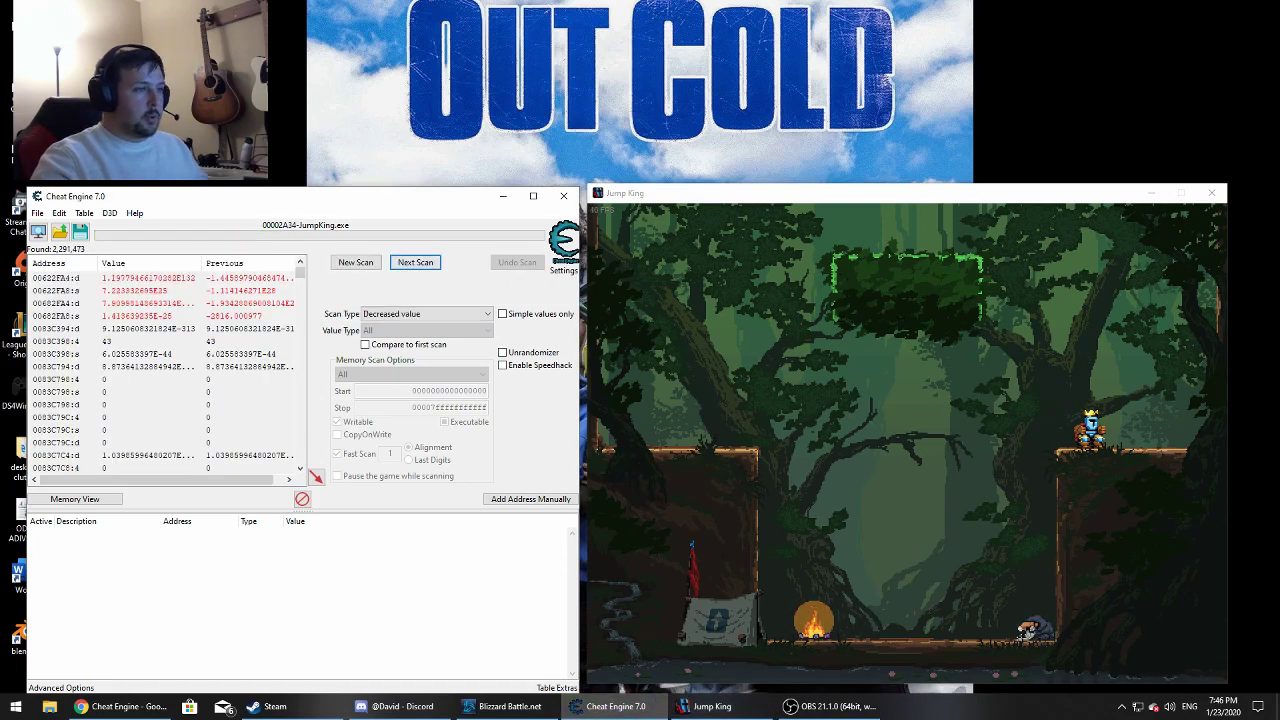
Jump the king onto the top green platform, rescan, then drop him onto the left ledge.
{"action": "key", "text": "alt+Tab"}
{"action": "key", "text": "Right"}
{"action": "key", "text": "space"}
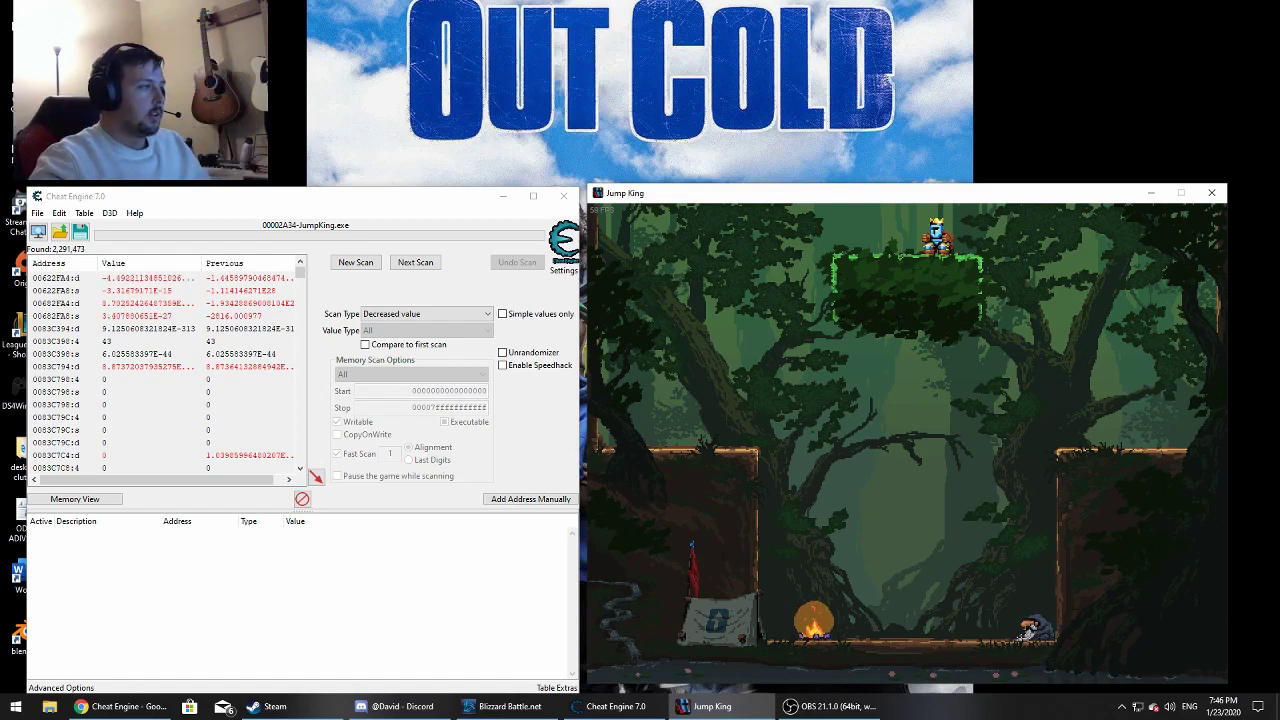
{"action": "left_click", "coordinate": [416, 264]}
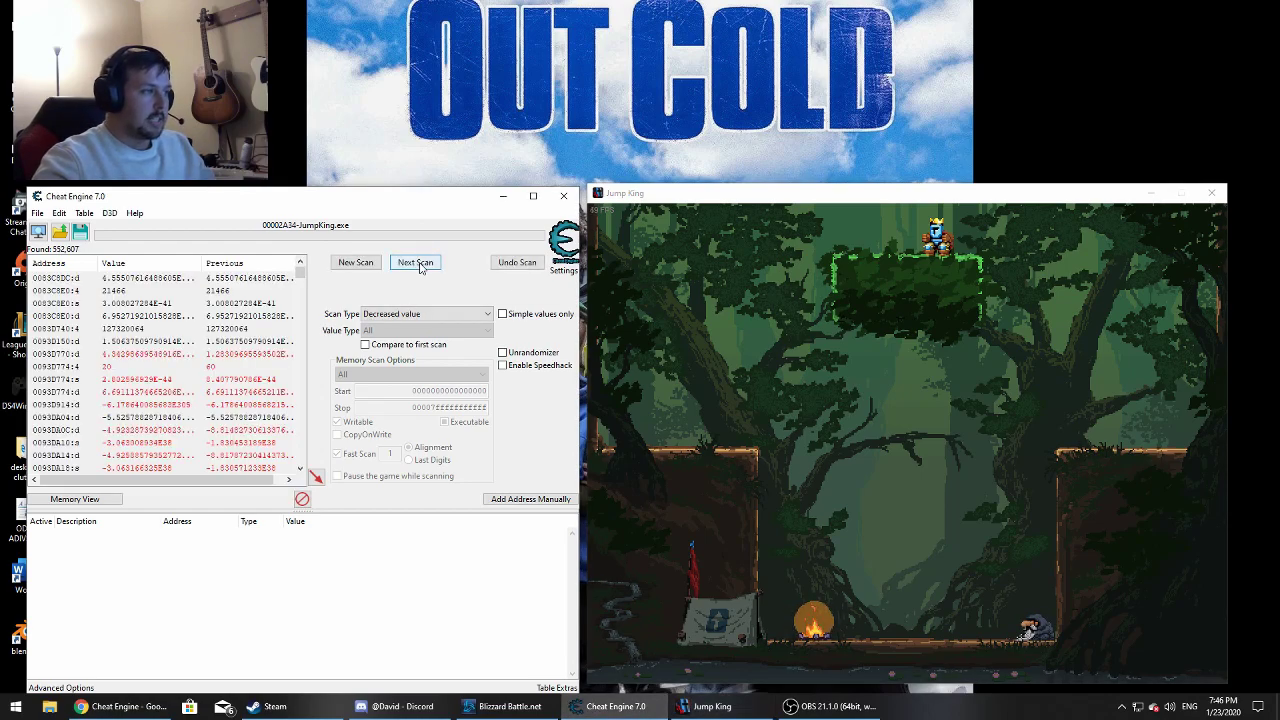
{"action": "key", "text": "alt+Tab"}
{"action": "key", "text": "Left"}
{"action": "key", "text": "Right"}
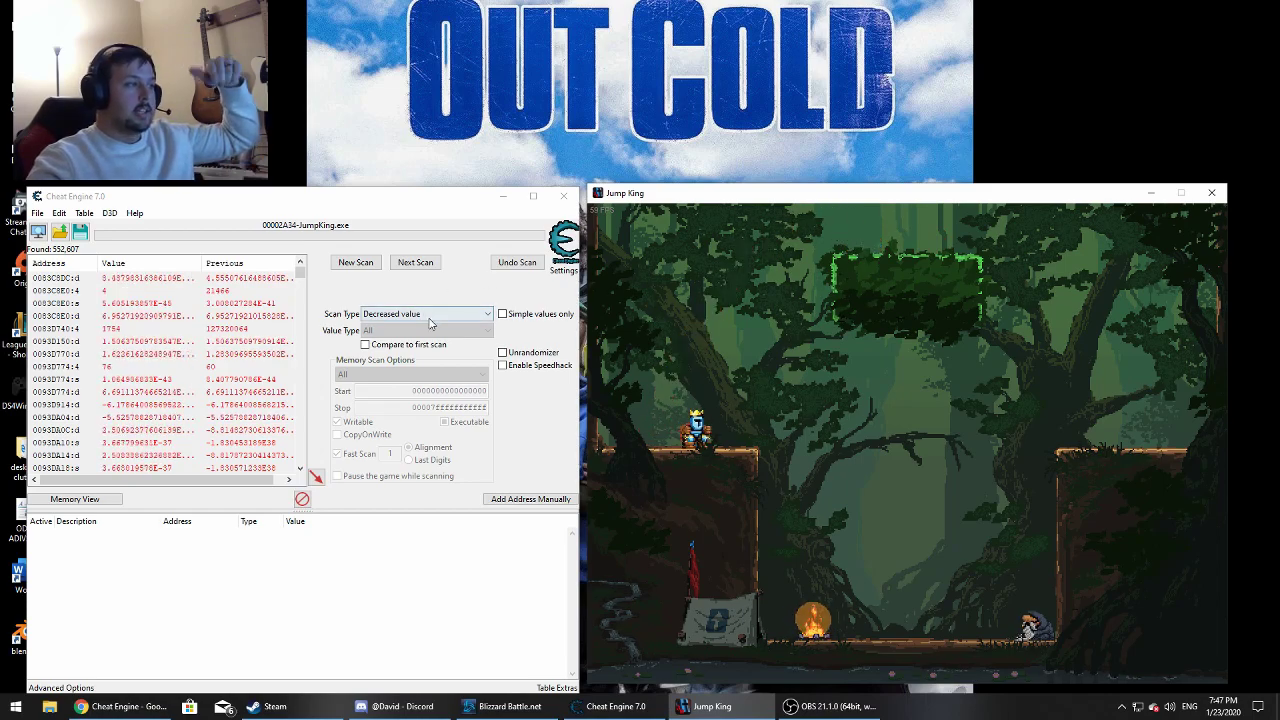
Switch to Increased value and rescan twice while the king jumps onto the right ledge.
{"action": "left_click", "coordinate": [430, 318]}
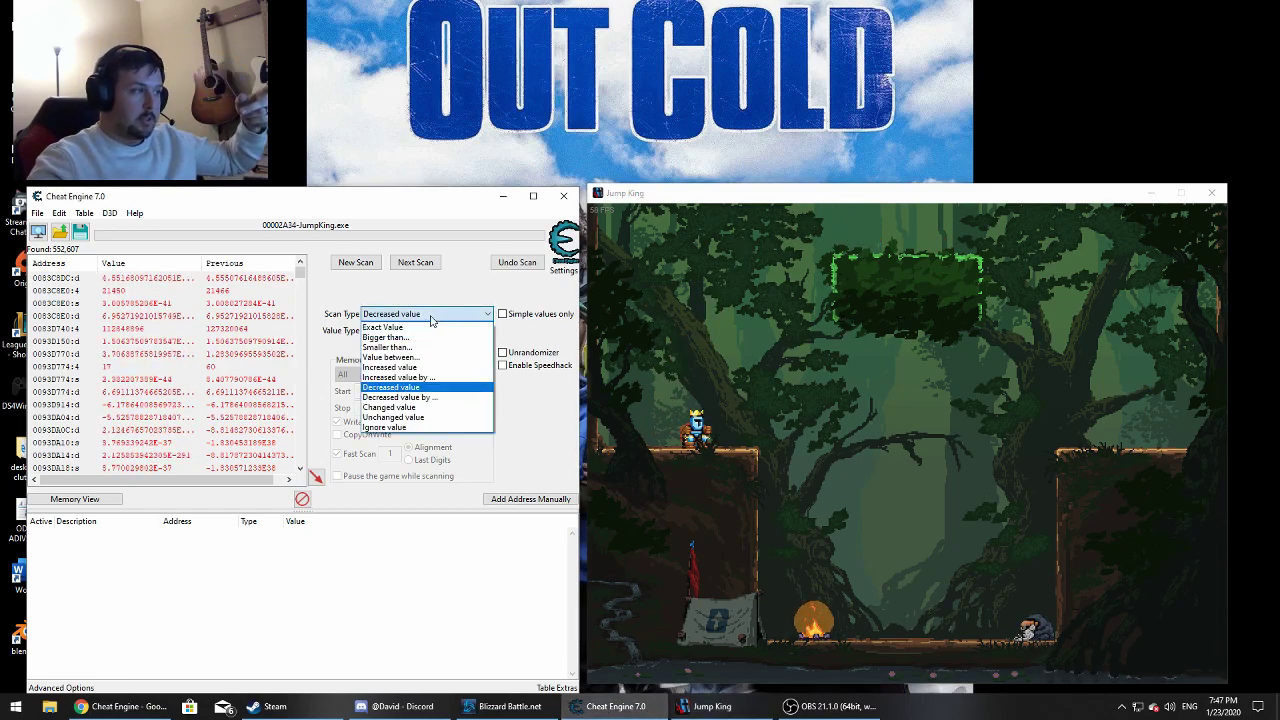
{"action": "left_click", "coordinate": [424, 368]}
{"action": "left_click", "coordinate": [418, 263]}
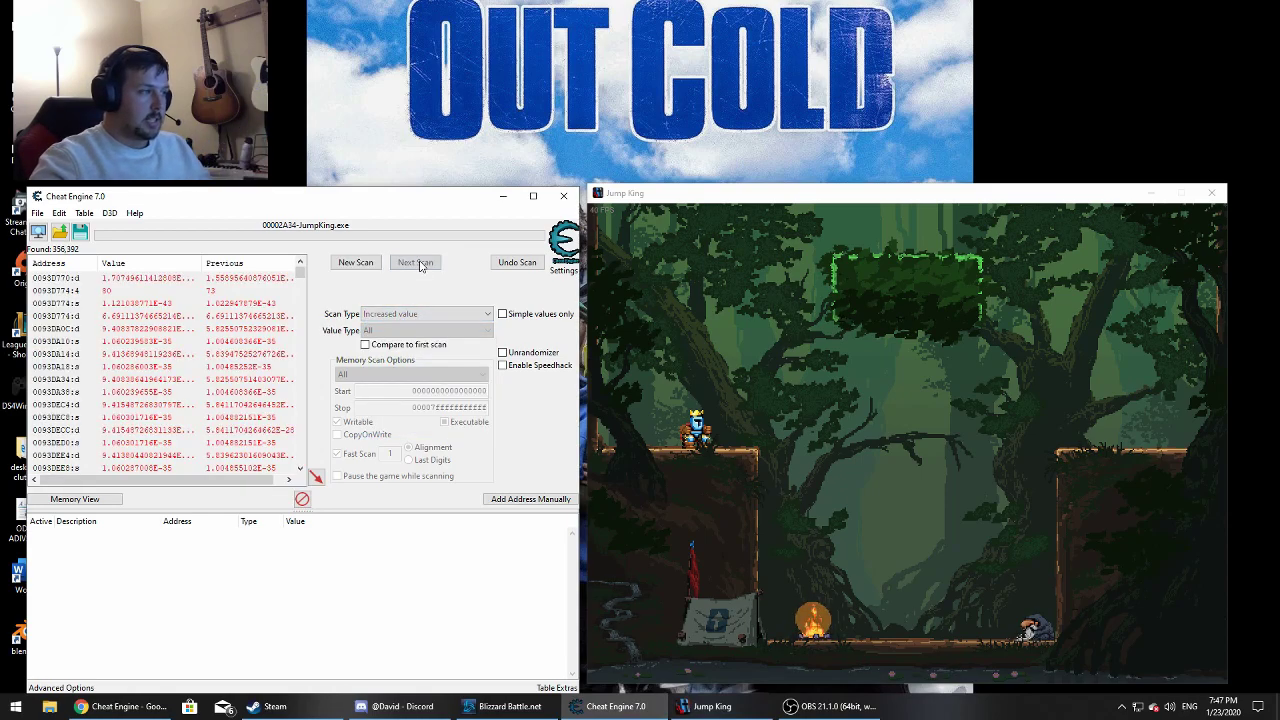
{"action": "key", "text": "alt+Tab"}
{"action": "key", "text": "space"}
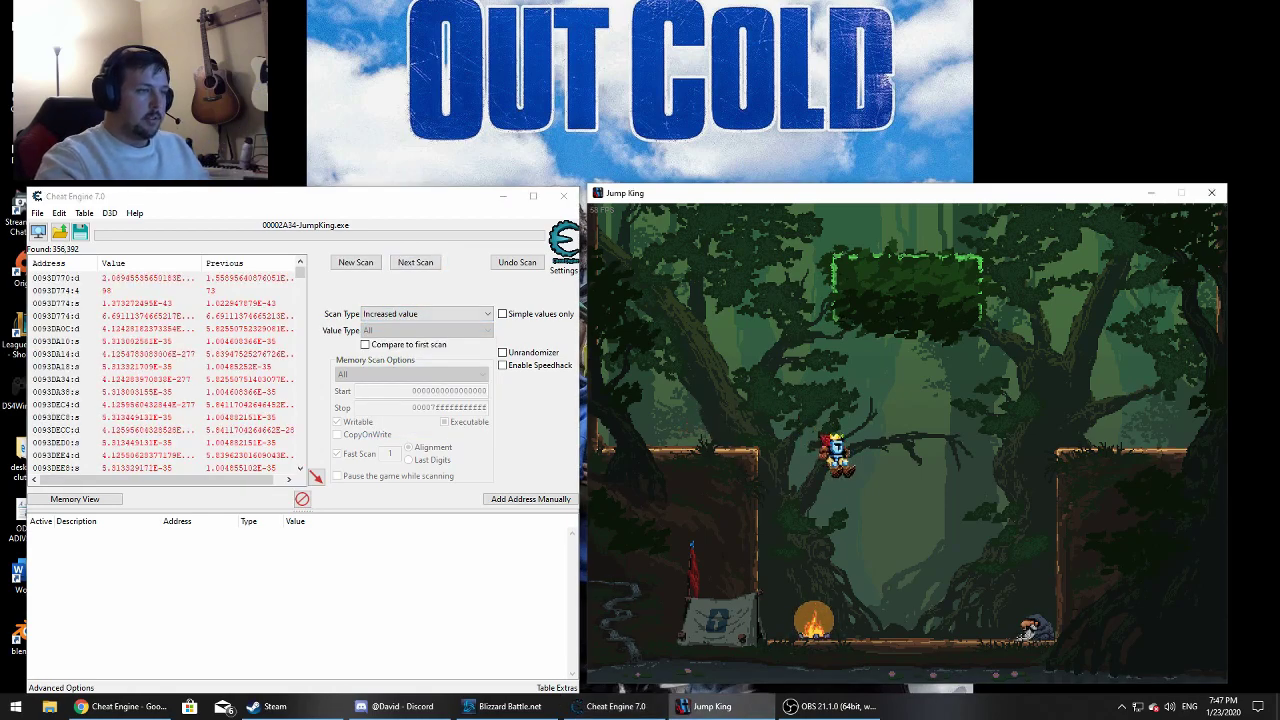
{"action": "left_click", "coordinate": [422, 265]}
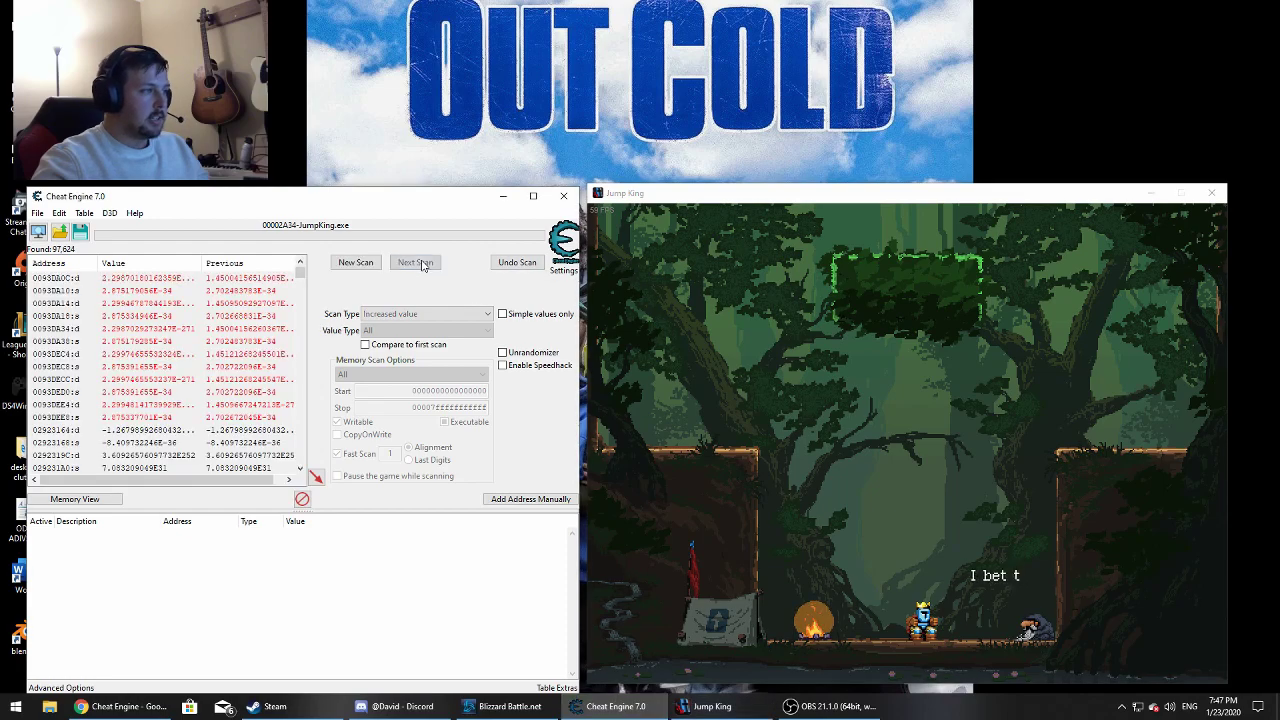
{"action": "key", "text": "alt+Tab"}
{"action": "key", "text": "space"}
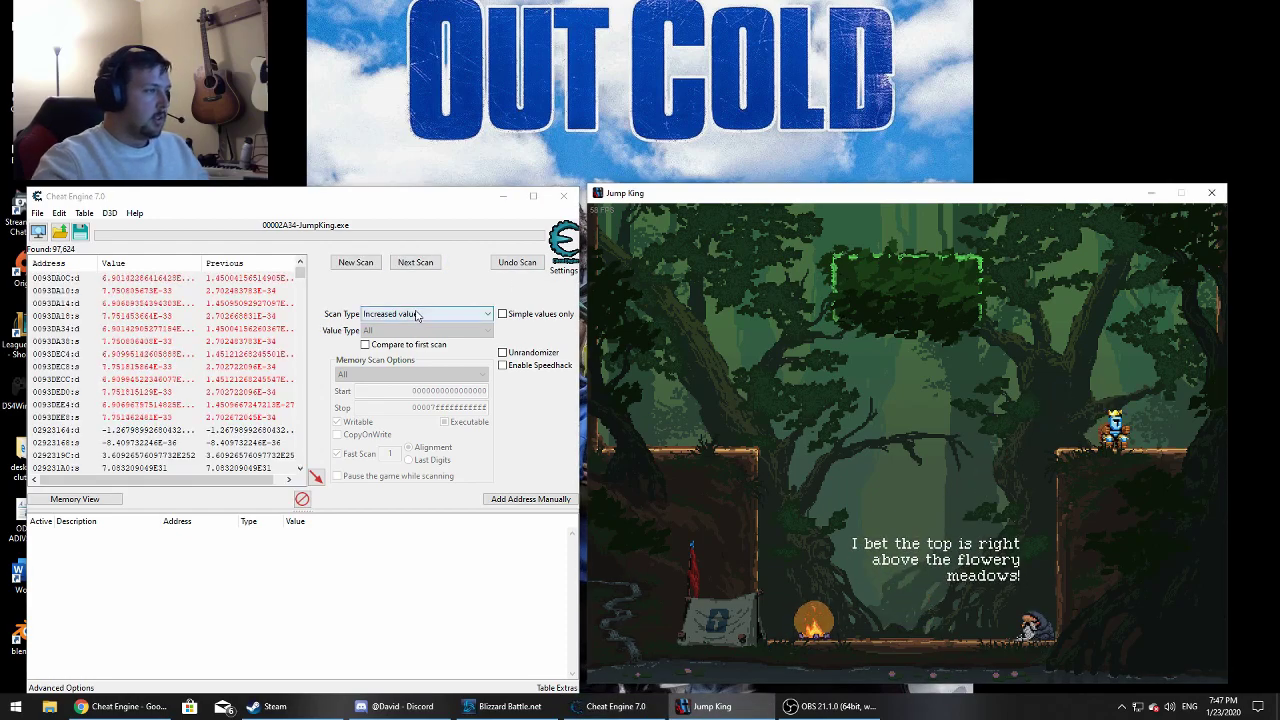
Rescan for decreased values, then set the comparison to Unchanged value.
{"action": "left_click", "coordinate": [417, 316]}
{"action": "left_click", "coordinate": [420, 390]}
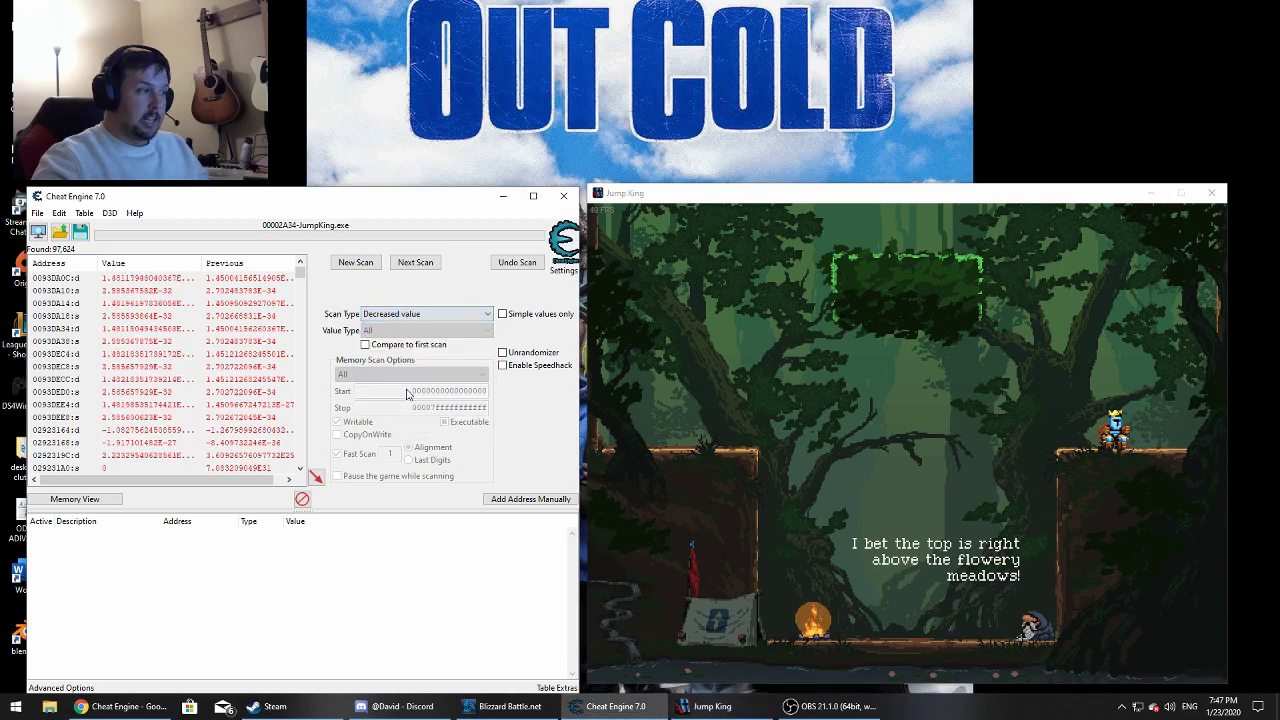
{"action": "left_click", "coordinate": [427, 264]}
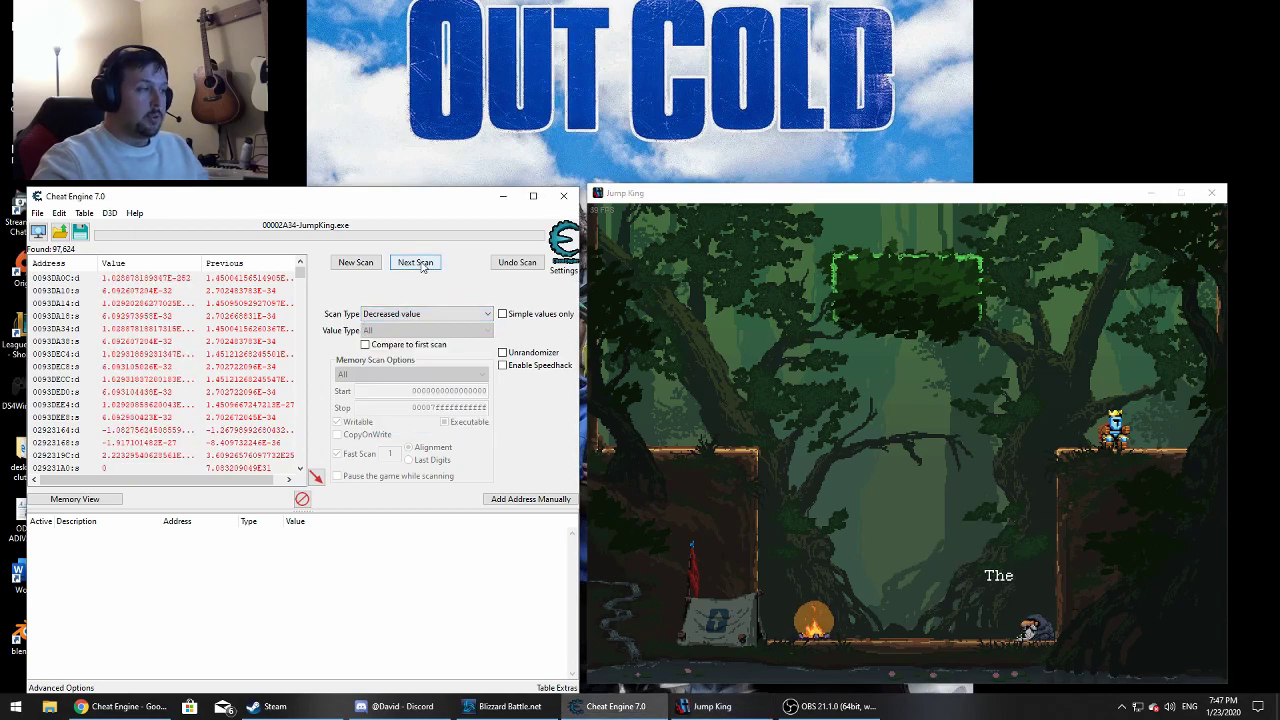
{"action": "left_click", "coordinate": [411, 316]}
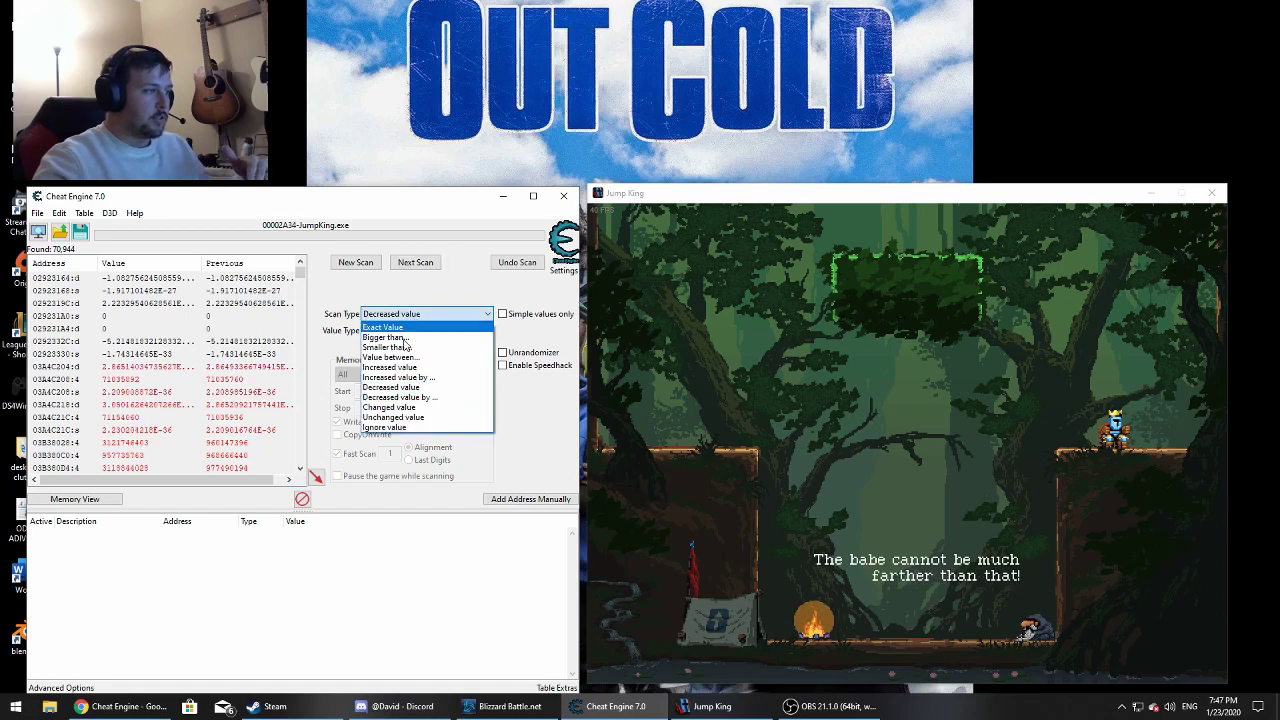
{"action": "left_click", "coordinate": [409, 418]}
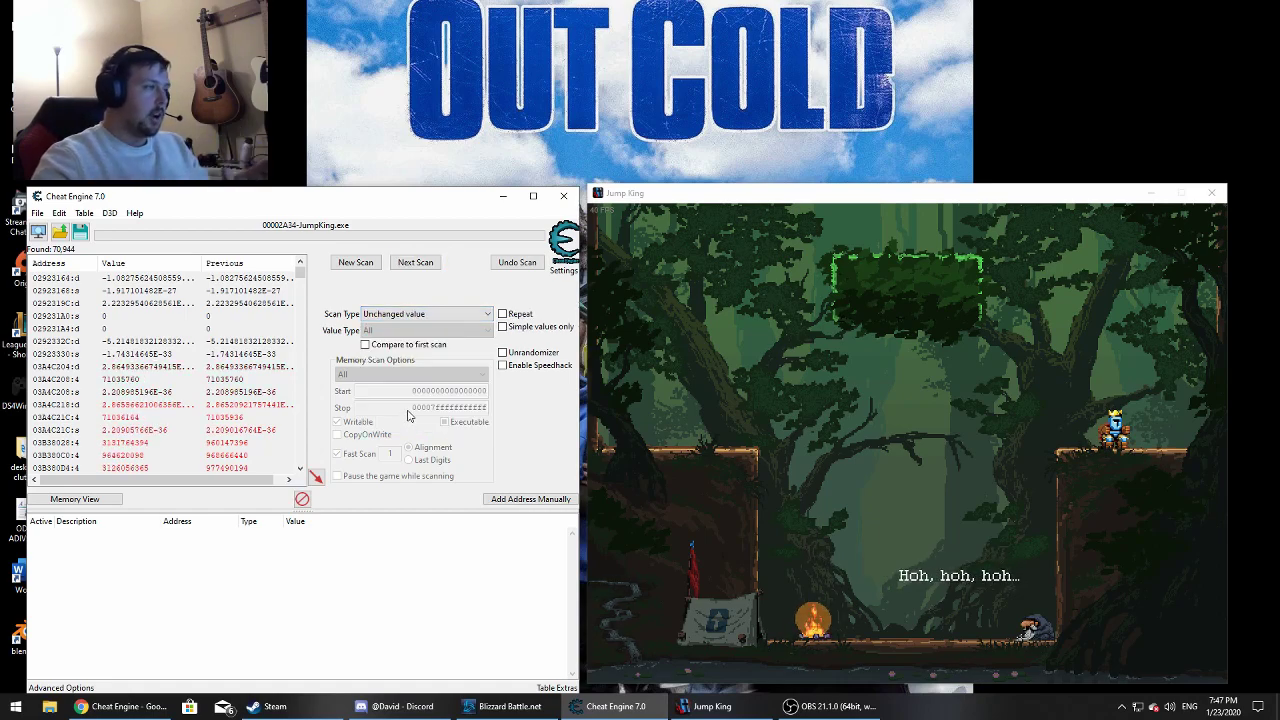
Run Next Scan four times with the Unchanged value comparison.
{"action": "left_click", "coordinate": [425, 267]}
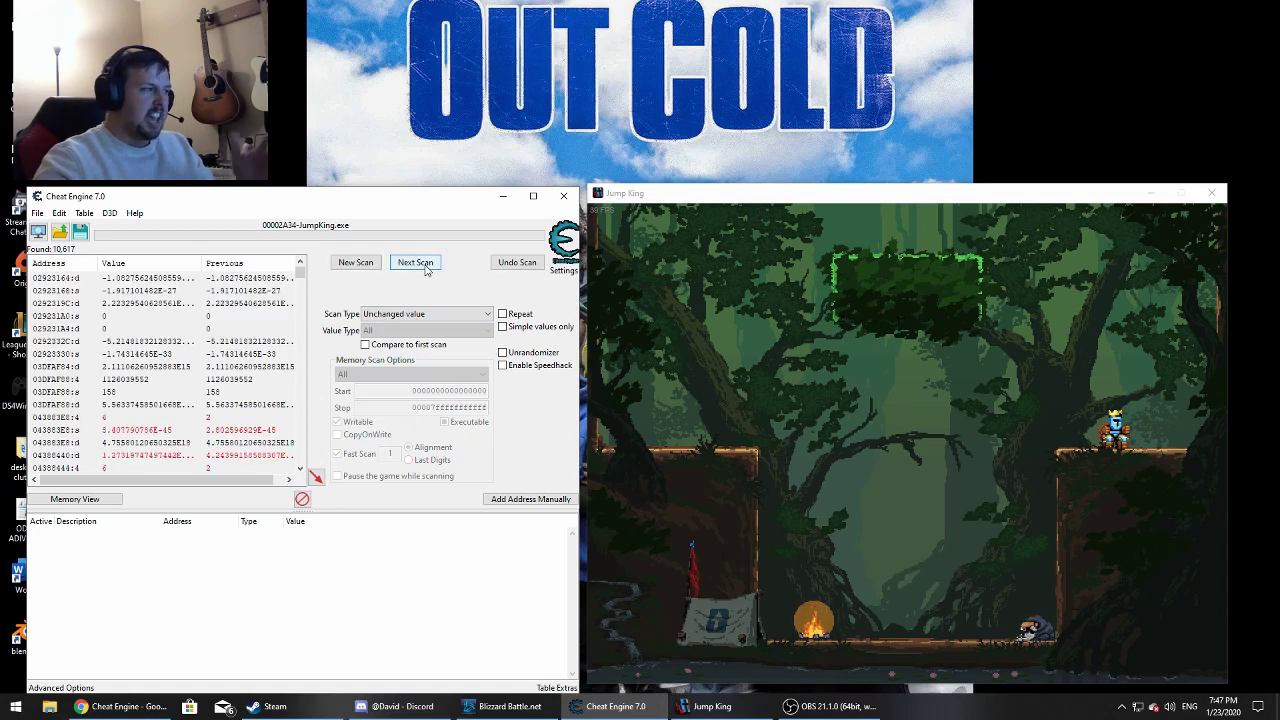
{"action": "left_click", "coordinate": [425, 267]}
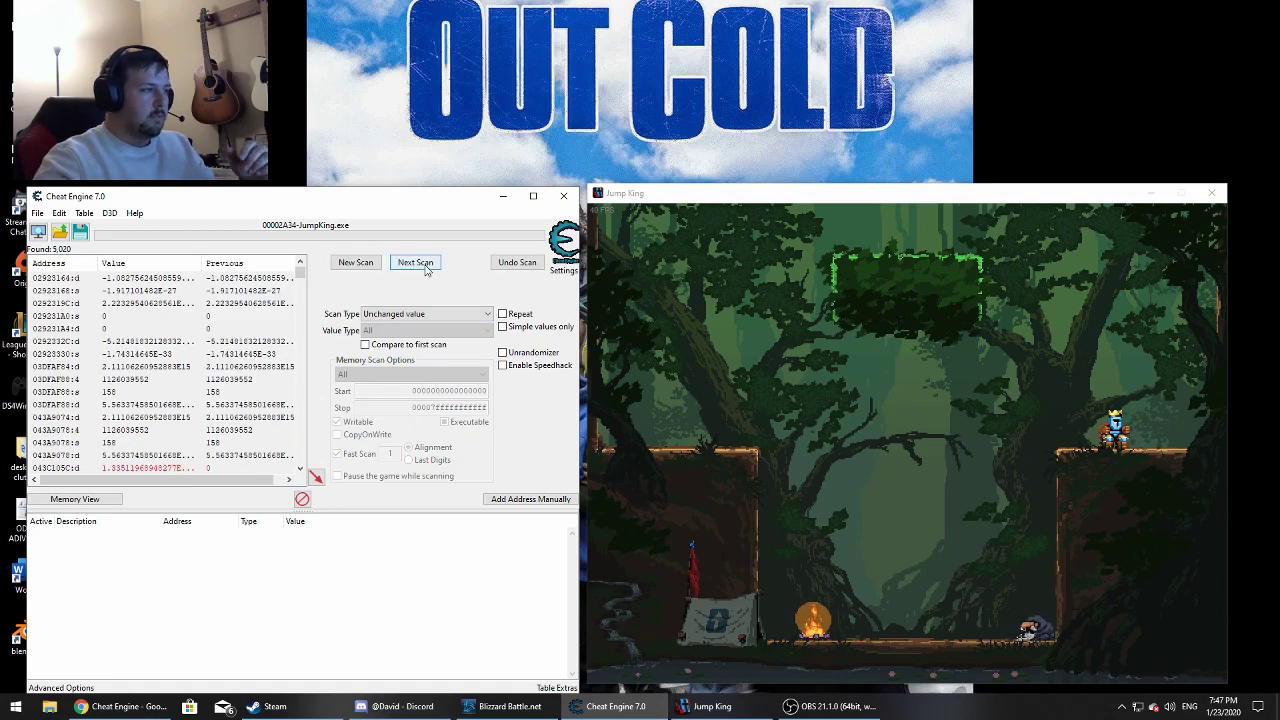
{"action": "left_click", "coordinate": [425, 267]}
{"action": "left_click", "coordinate": [425, 267]}
Jump the king onto the top platform and set the comparison to Decreased value.
{"action": "key", "text": "alt+Tab"}
{"action": "key", "text": "space"}
{"action": "key", "text": "Left"}
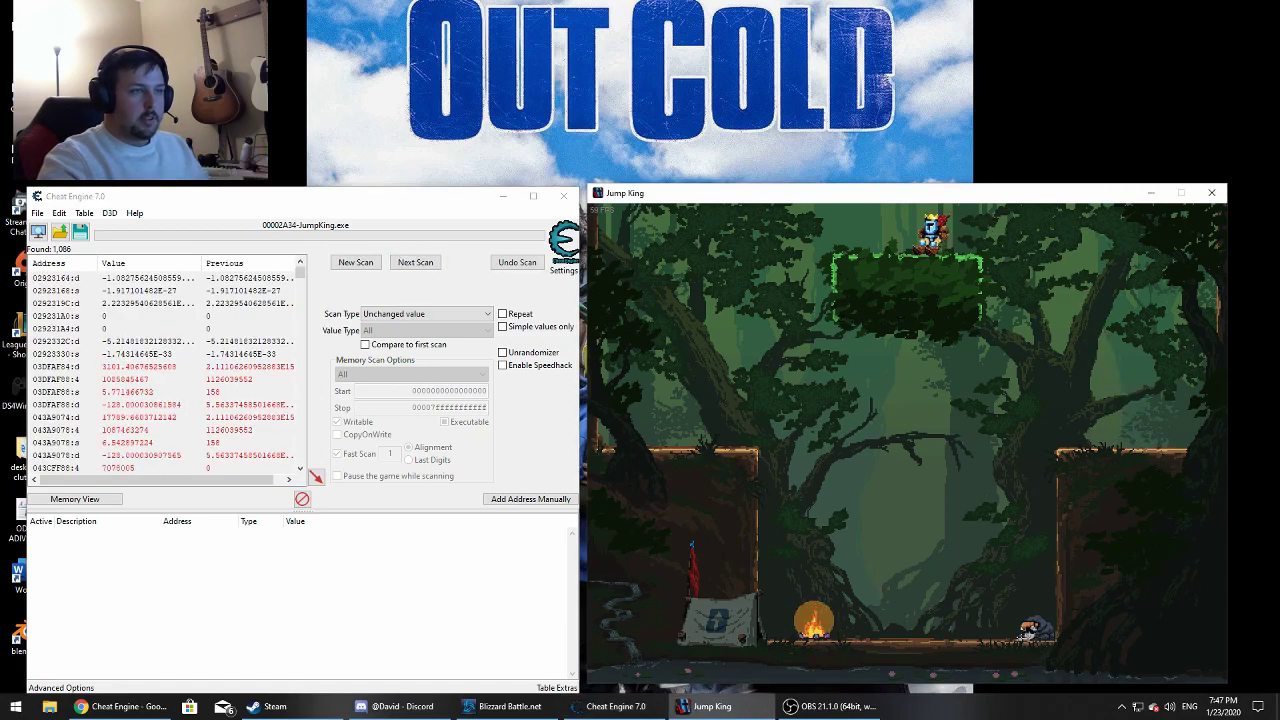
{"action": "left_click", "coordinate": [415, 316]}
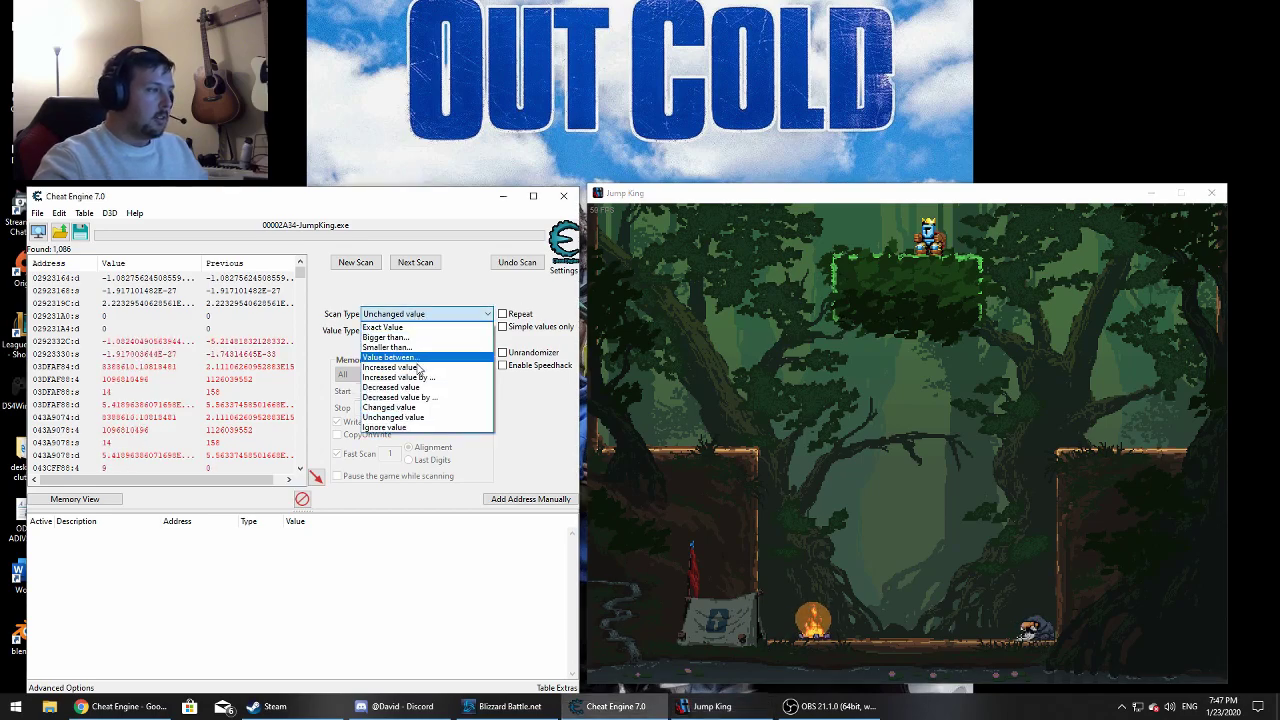
{"action": "left_click", "coordinate": [436, 389]}
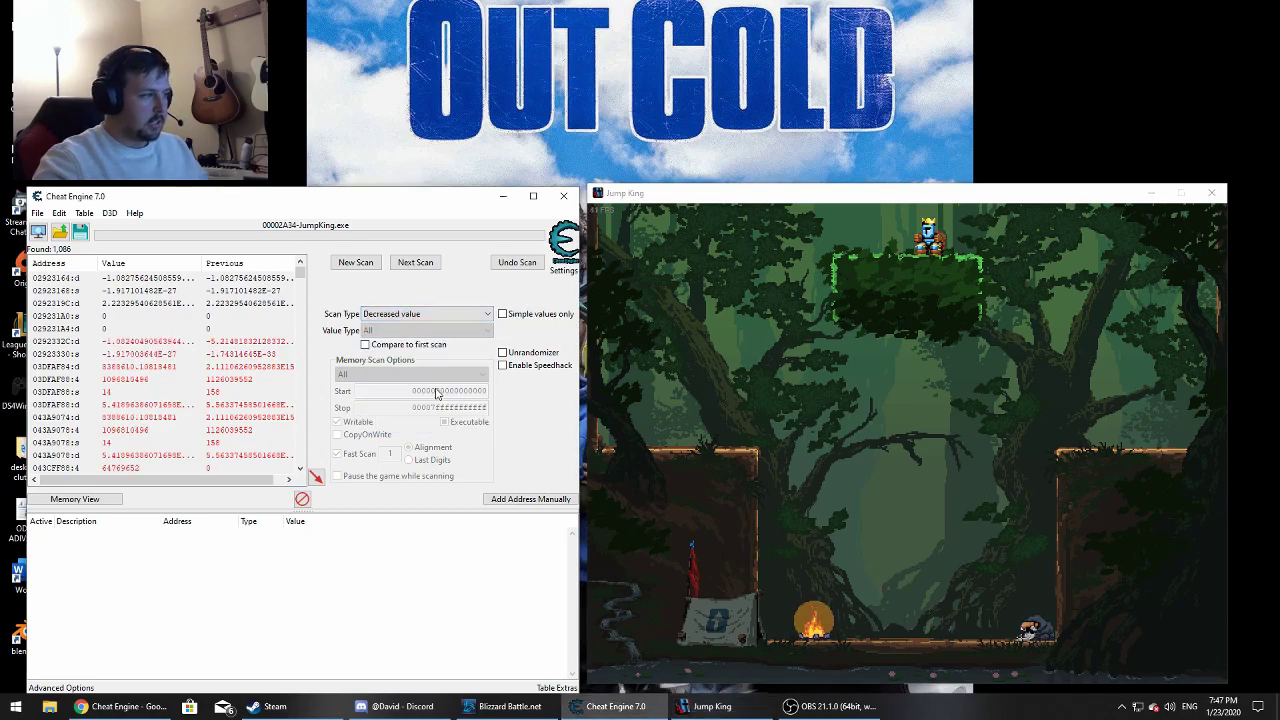
Rescan for decreased values, walk the king left, then rescan for increased values.
{"action": "left_click", "coordinate": [415, 262]}
{"action": "key", "text": "alt+Tab"}
{"action": "key", "text": "Left"}
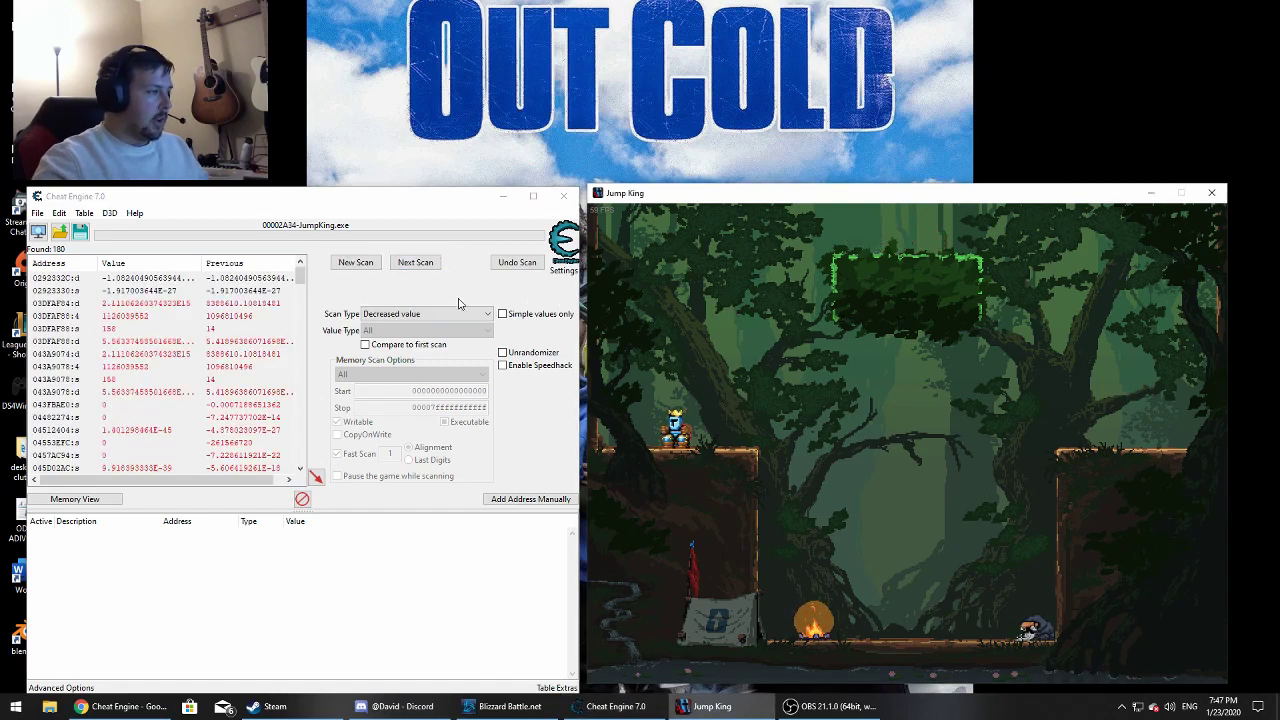
{"action": "left_click", "coordinate": [408, 316]}
{"action": "left_click", "coordinate": [408, 367]}
{"action": "left_click", "coordinate": [414, 262]}
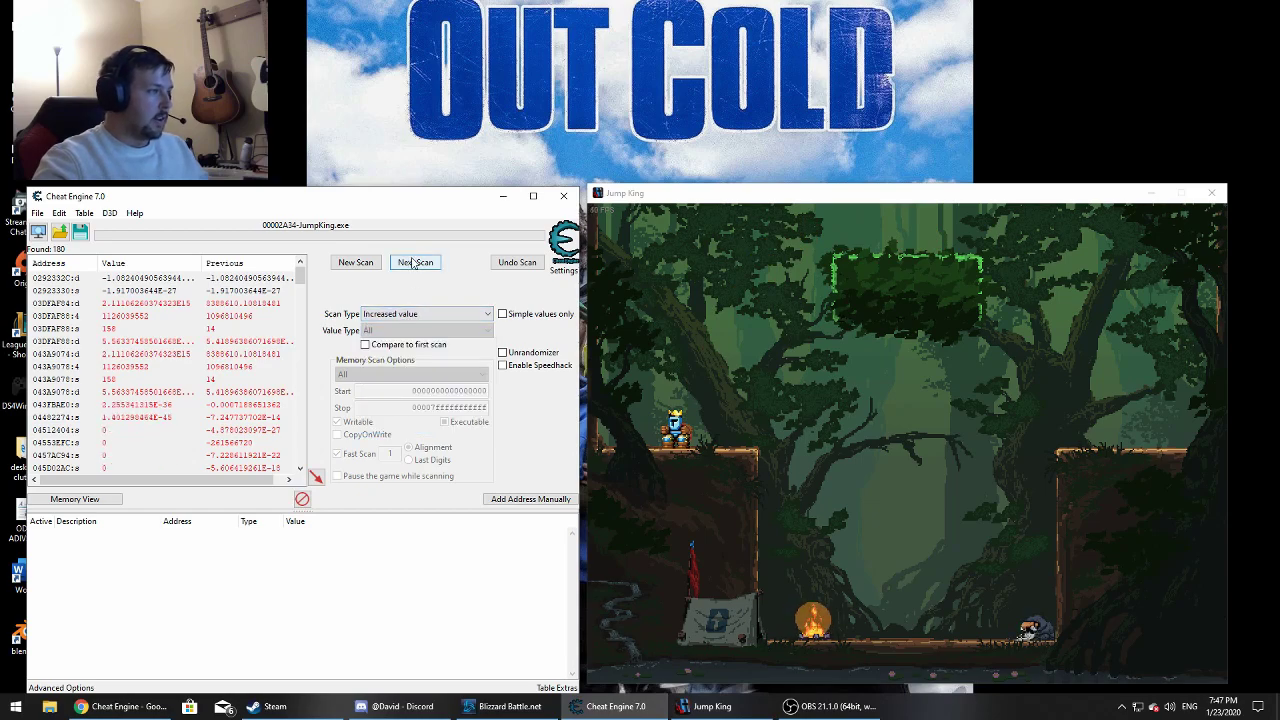
Drop the king to the ground past the campfire and rescan for increased values.
{"action": "key", "text": "alt+Tab"}
{"action": "key", "text": "Right"}
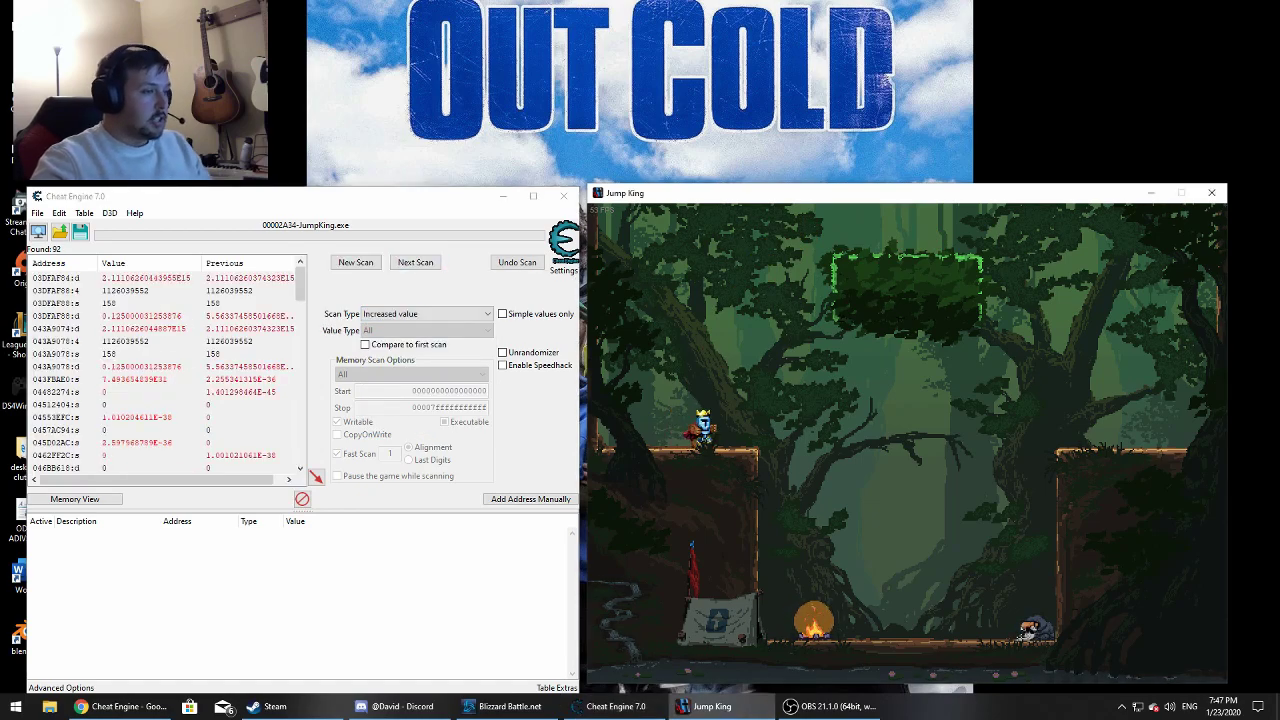
{"action": "key", "text": "Right"}
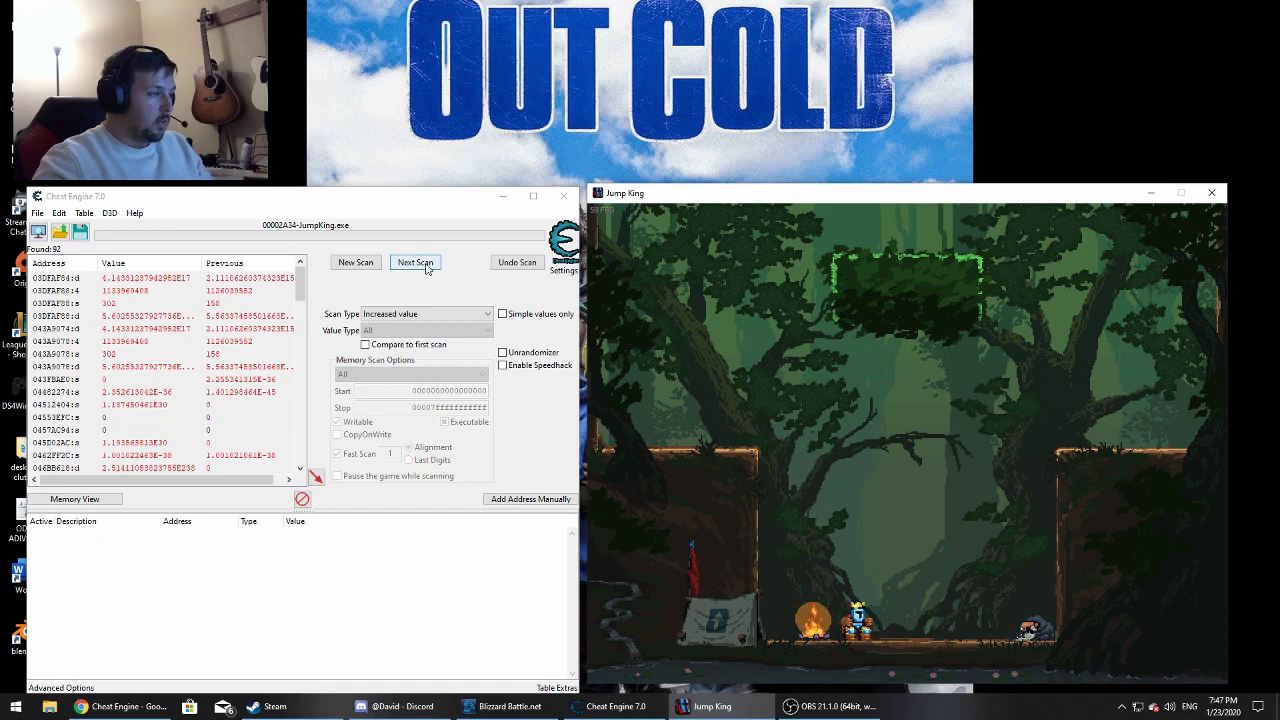
{"action": "left_click", "coordinate": [426, 268]}
Jump the king onto the right ledge and rescan for decreased values.
{"action": "key", "text": "alt+Tab"}
{"action": "key", "text": "Right"}
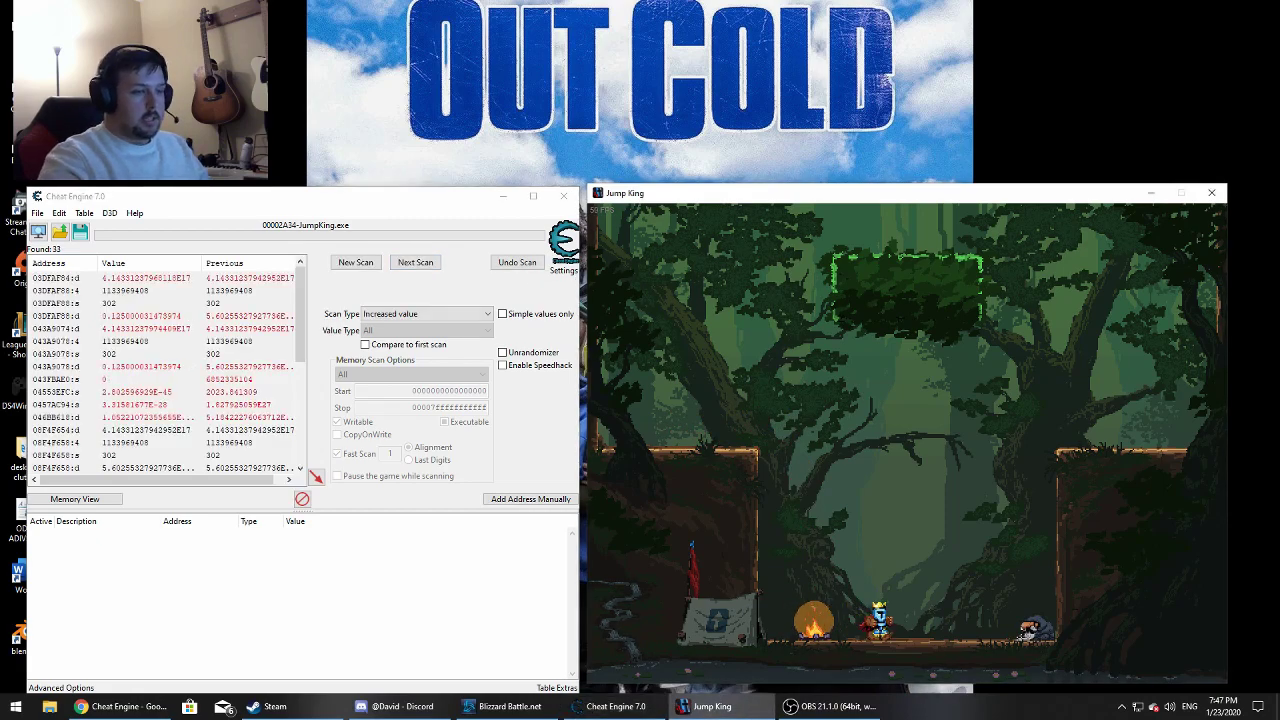
{"action": "key", "text": "space"}
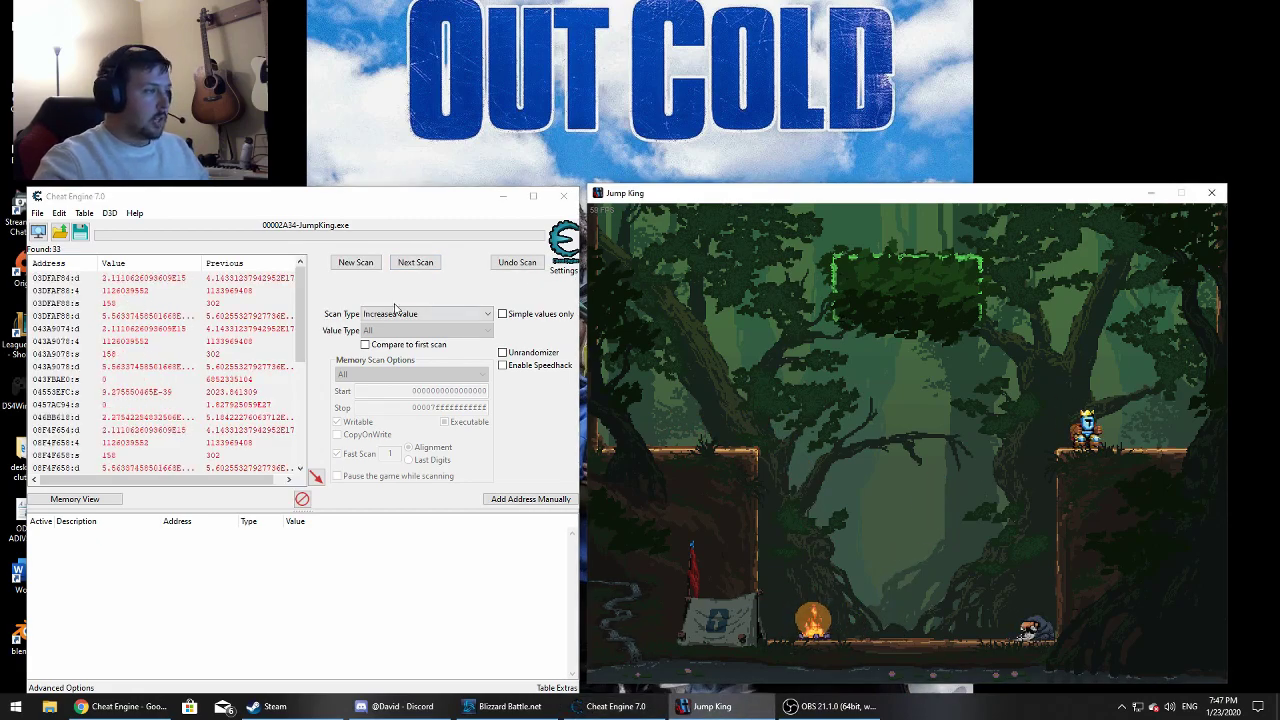
{"action": "left_click", "coordinate": [403, 318]}
{"action": "left_click", "coordinate": [409, 390]}
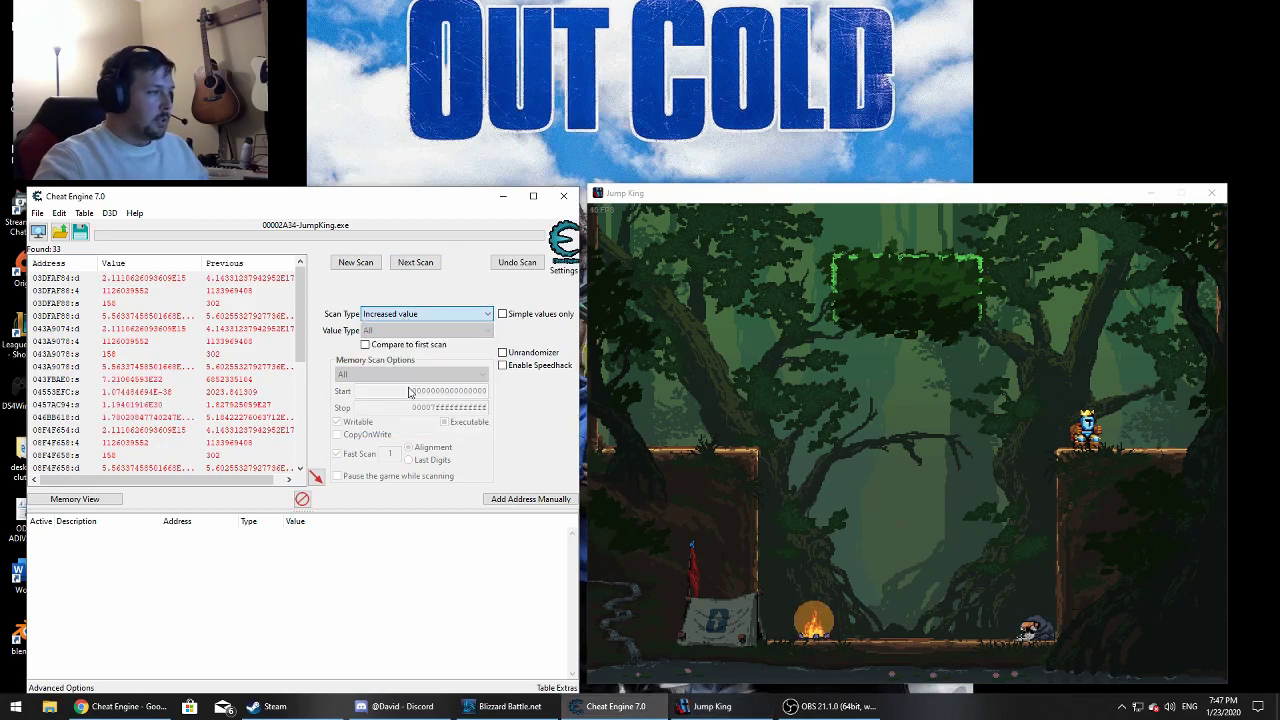
{"action": "left_click", "coordinate": [426, 268]}
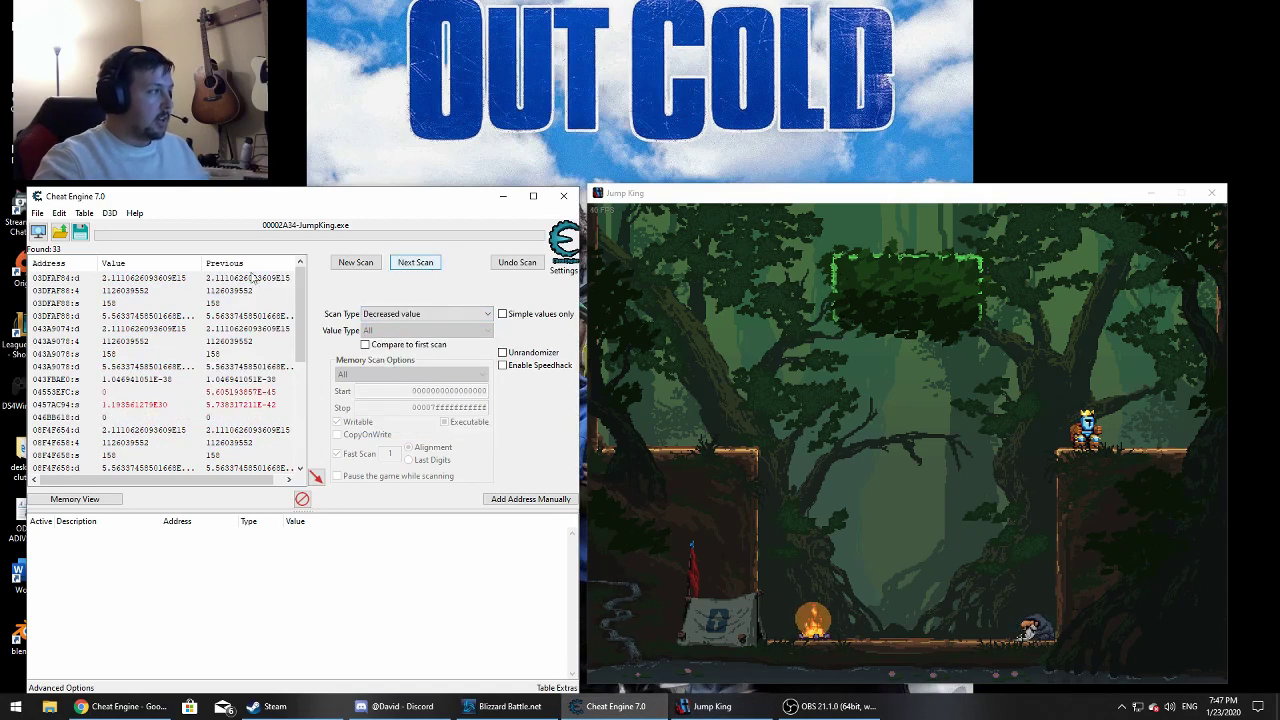
Jump the king to the top platform, rescan for decreased values, then walk him onto the right ledge.
{"action": "key", "text": "alt+Tab"}
{"action": "key", "text": "space"}
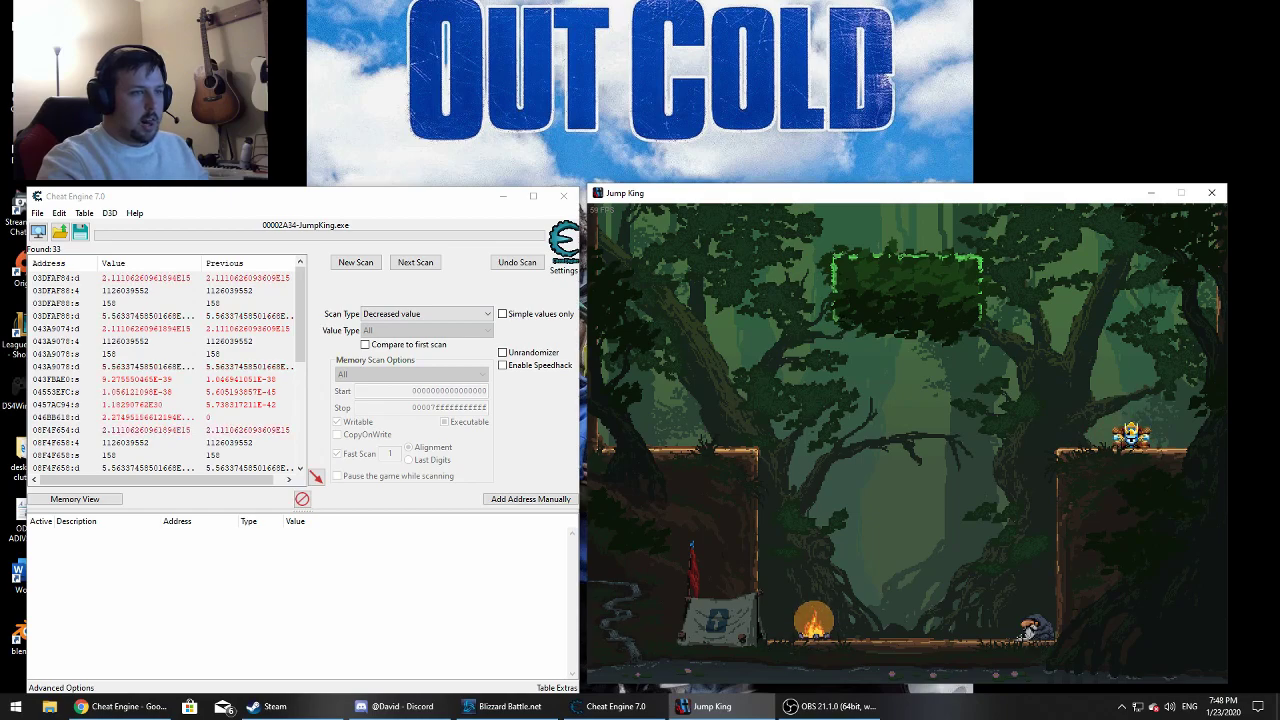
{"action": "left_click", "coordinate": [416, 264]}
{"action": "key", "text": "alt+Tab"}
{"action": "key", "text": "Right"}
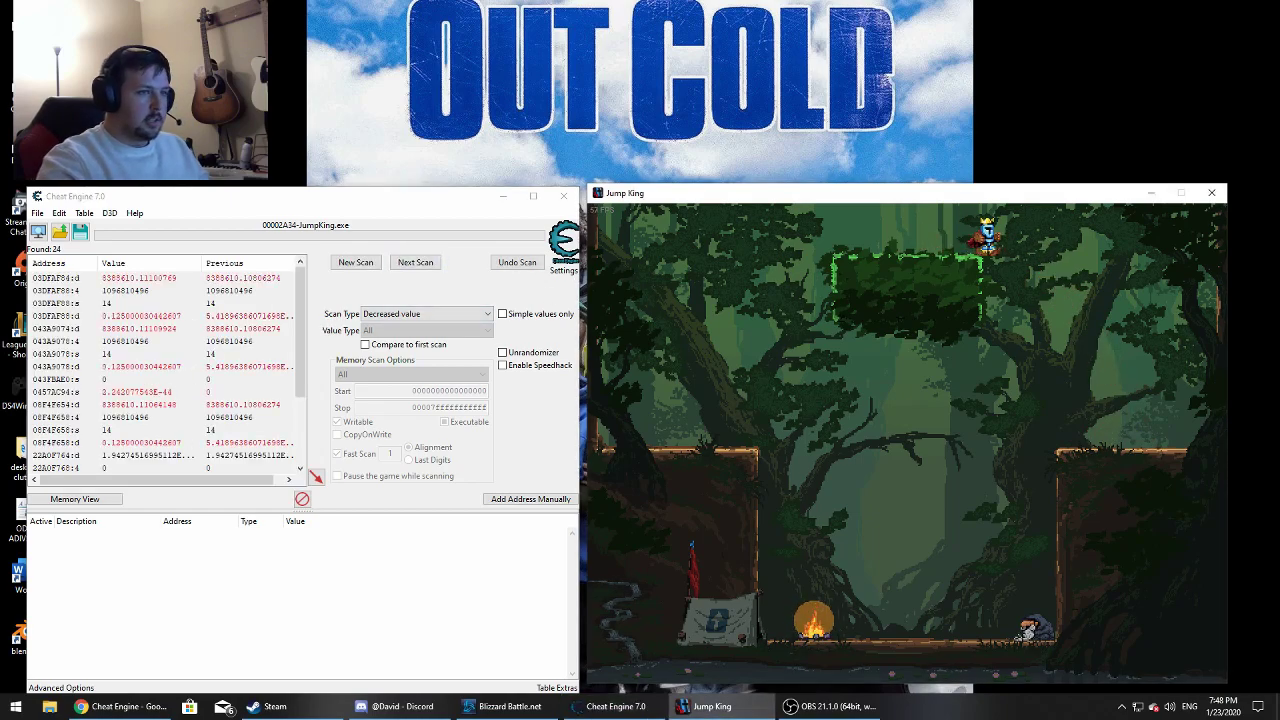
Rescan for increased values, then set Scan Type to Unchanged value.
{"action": "left_click", "coordinate": [446, 314]}
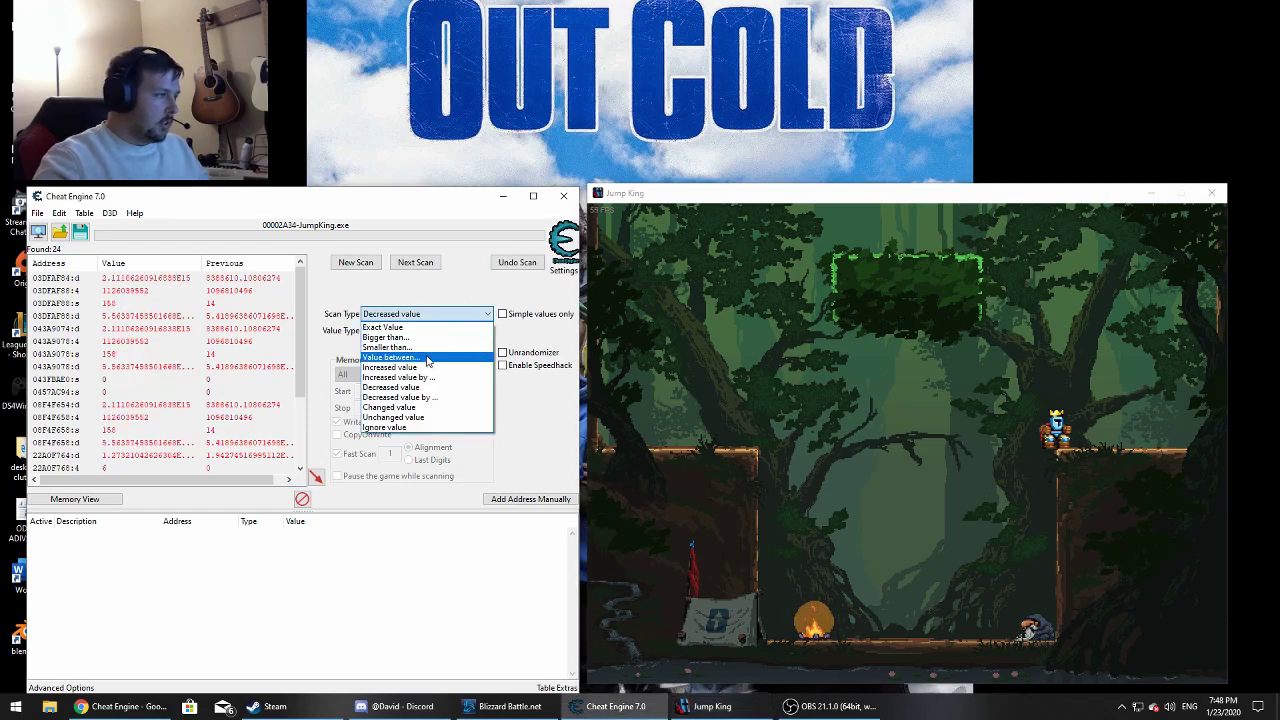
{"action": "left_click", "coordinate": [428, 364]}
{"action": "left_click", "coordinate": [418, 264]}
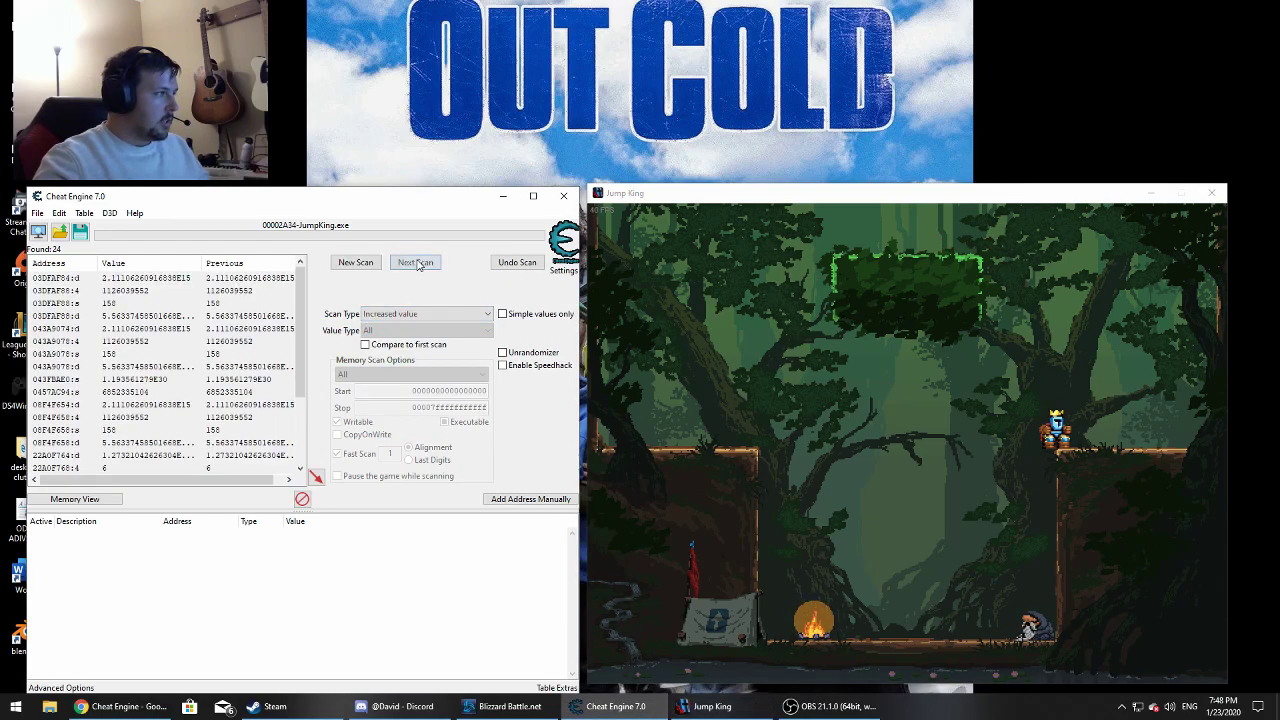
{"action": "left_click", "coordinate": [422, 314]}
{"action": "left_click", "coordinate": [421, 421]}
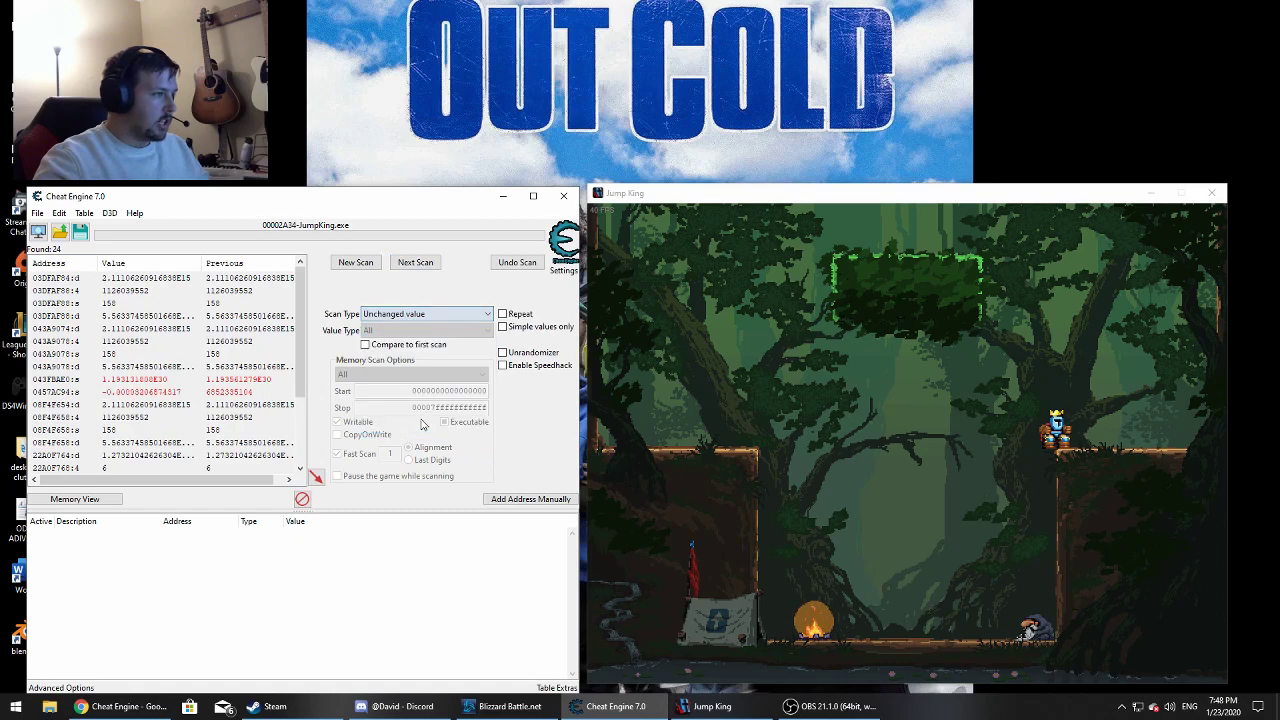
Run Next Scan four times with Unchanged value to reach 12 addresses, then select the first result.
{"action": "left_click", "coordinate": [417, 263]}
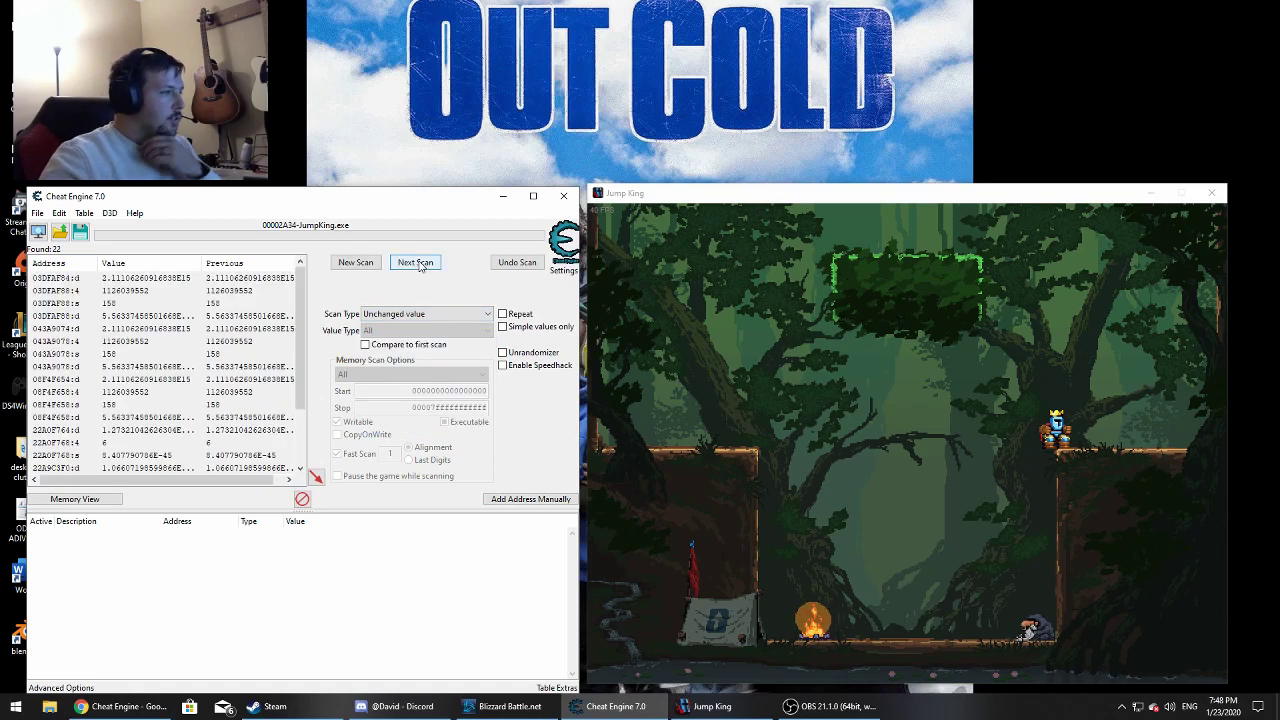
{"action": "left_click", "coordinate": [419, 265]}
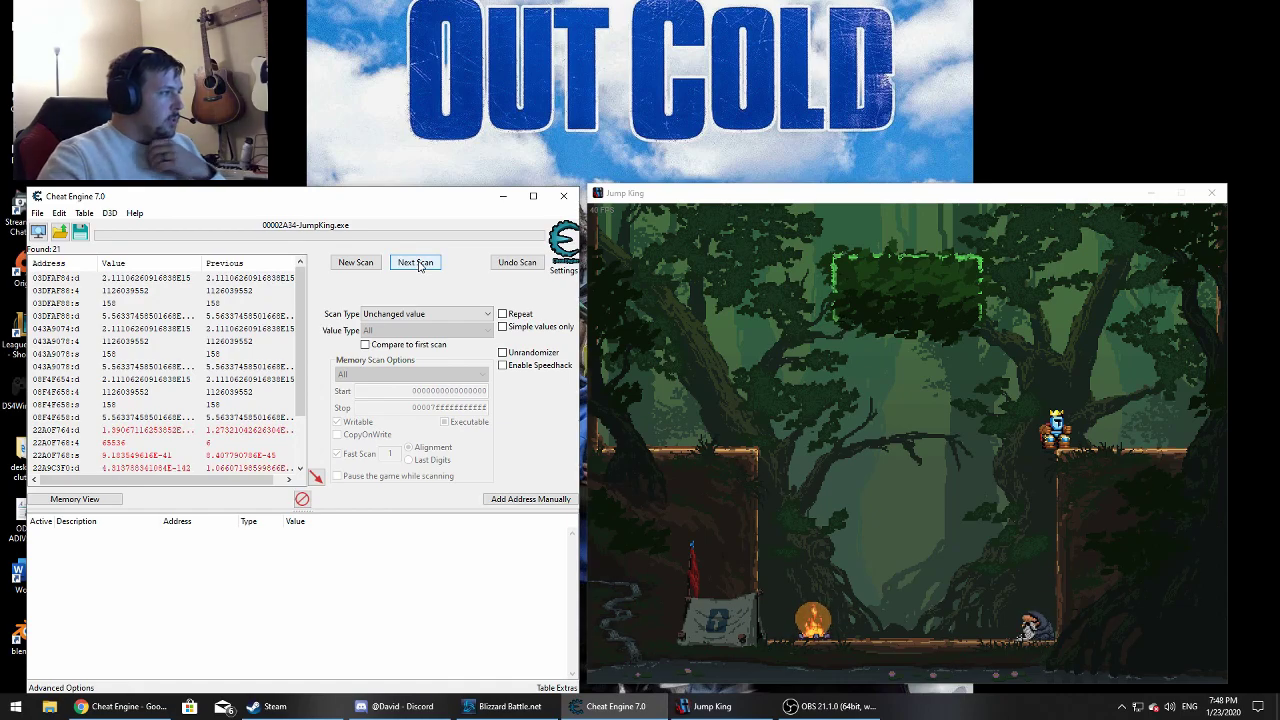
{"action": "left_click", "coordinate": [419, 265]}
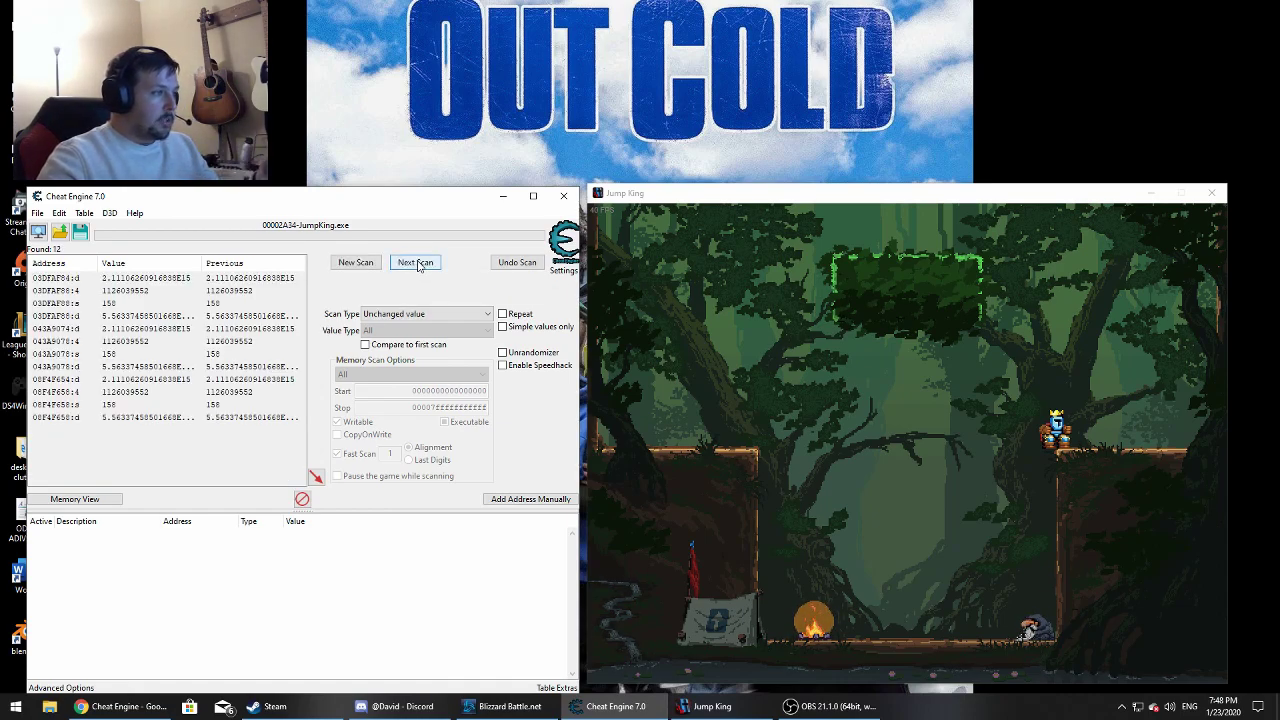
{"action": "left_click", "coordinate": [416, 264]}
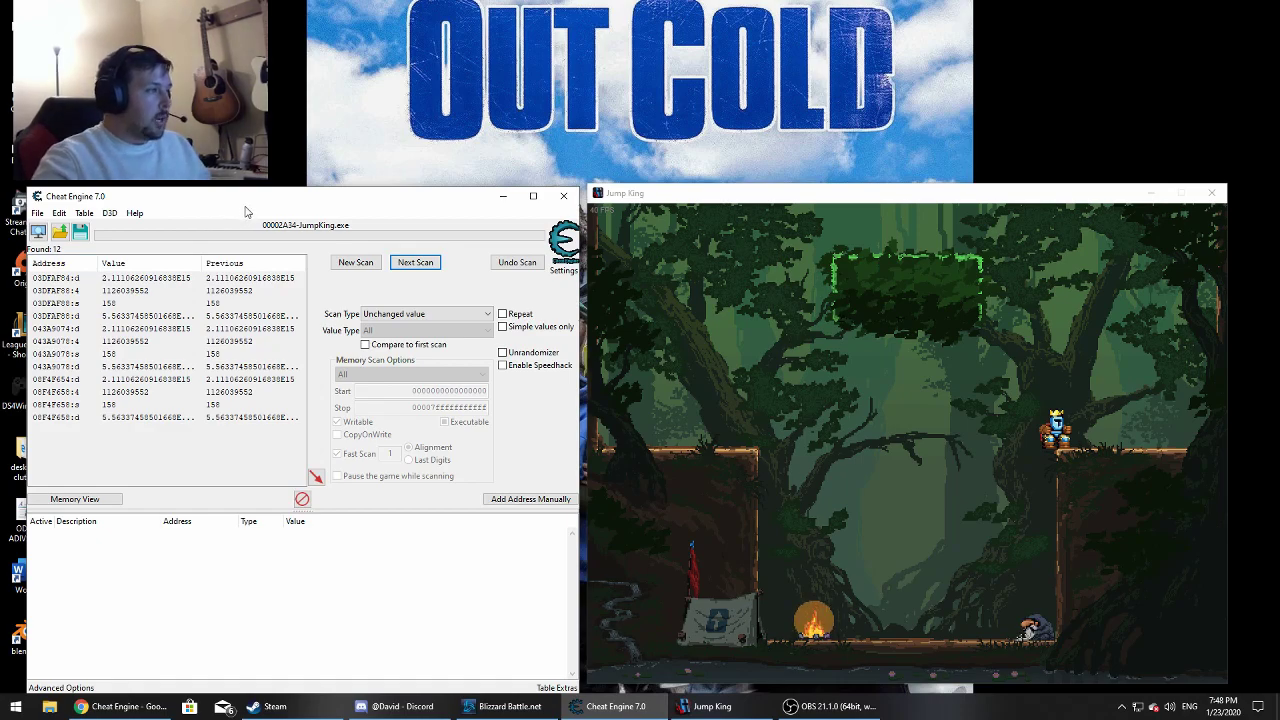
{"action": "left_click", "coordinate": [214, 278]}
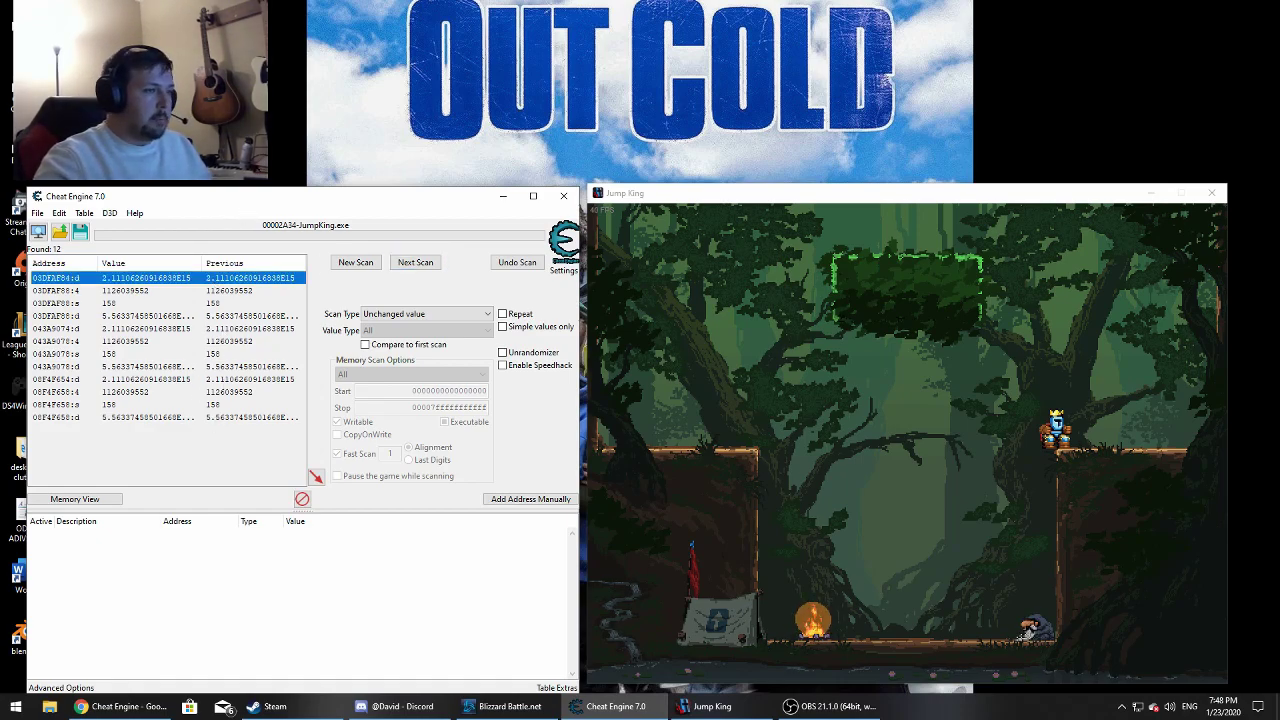
Walk the king left off the ledge and make him jump four times in Jump King.
{"action": "key", "text": "alt+Tab"}
{"action": "key", "text": "Left"}
{"action": "key", "text": "space"}
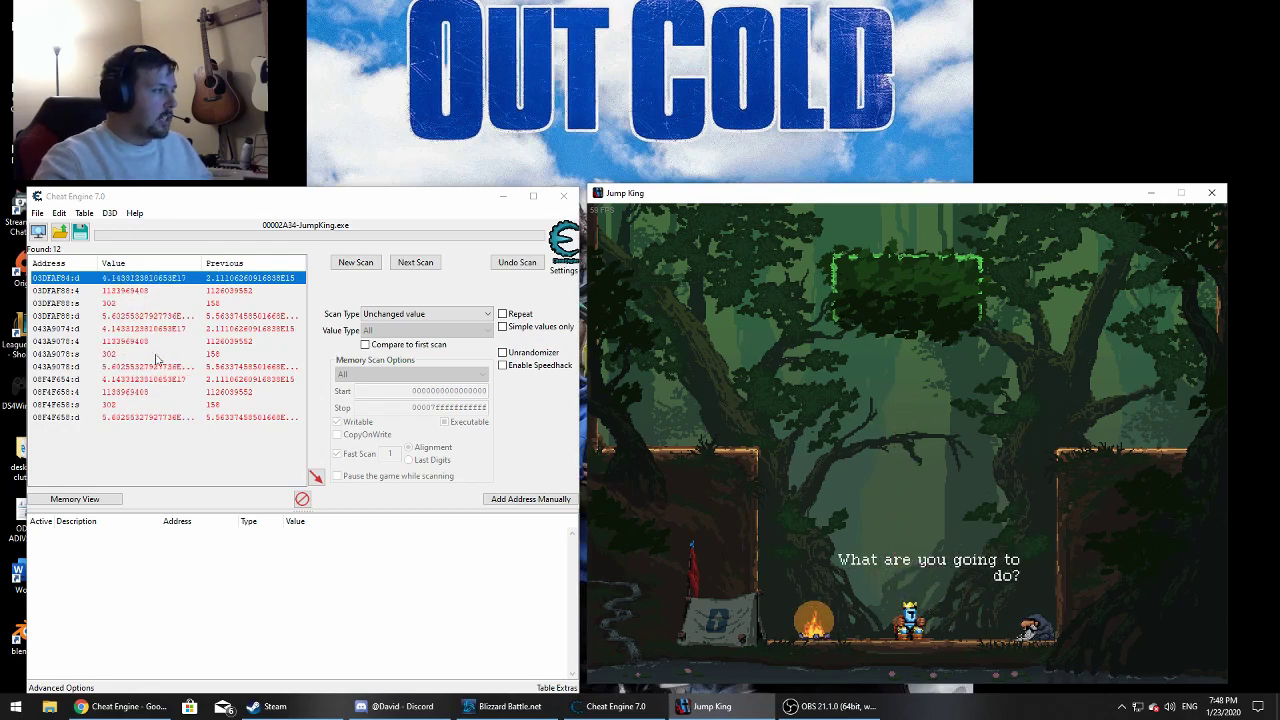
{"action": "key", "text": "space"}
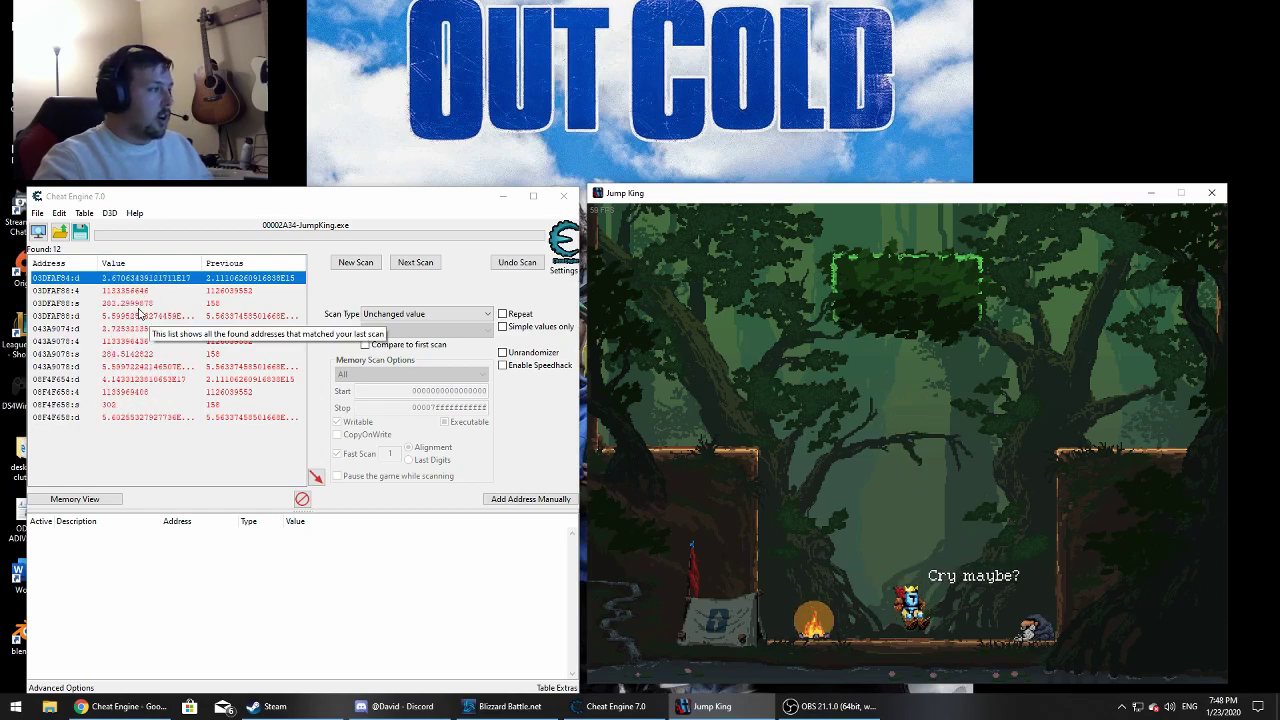
{"action": "key", "text": "space"}
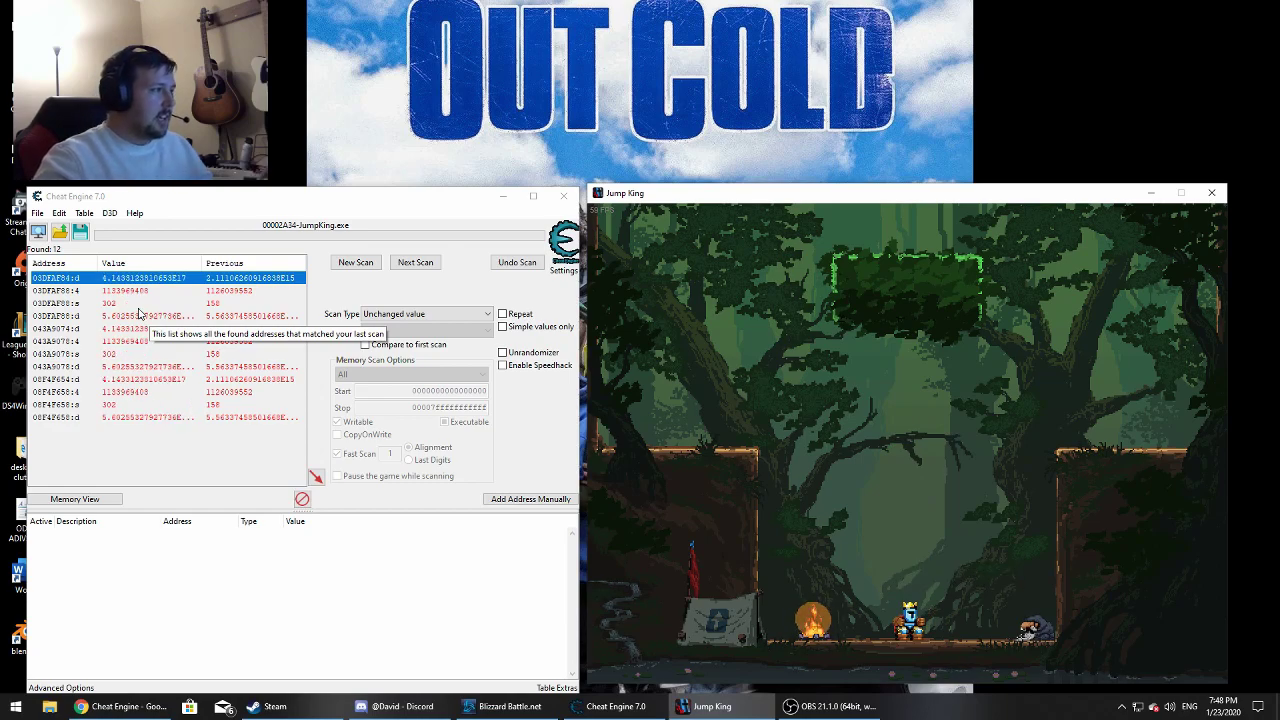
{"action": "key", "text": "space"}
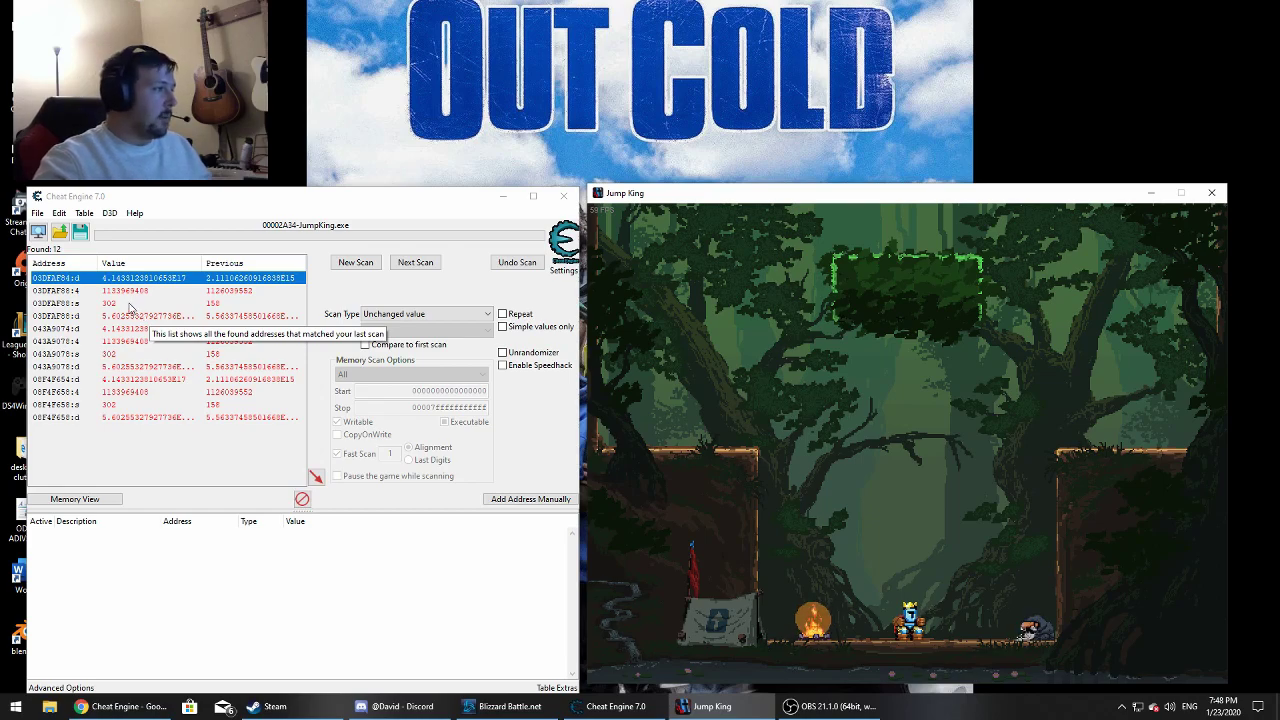
Select a result reading 302, open and dismiss its context menu, then select the first 302 result.
{"action": "left_click", "coordinate": [129, 305]}
{"action": "right_click", "coordinate": [145, 281]}
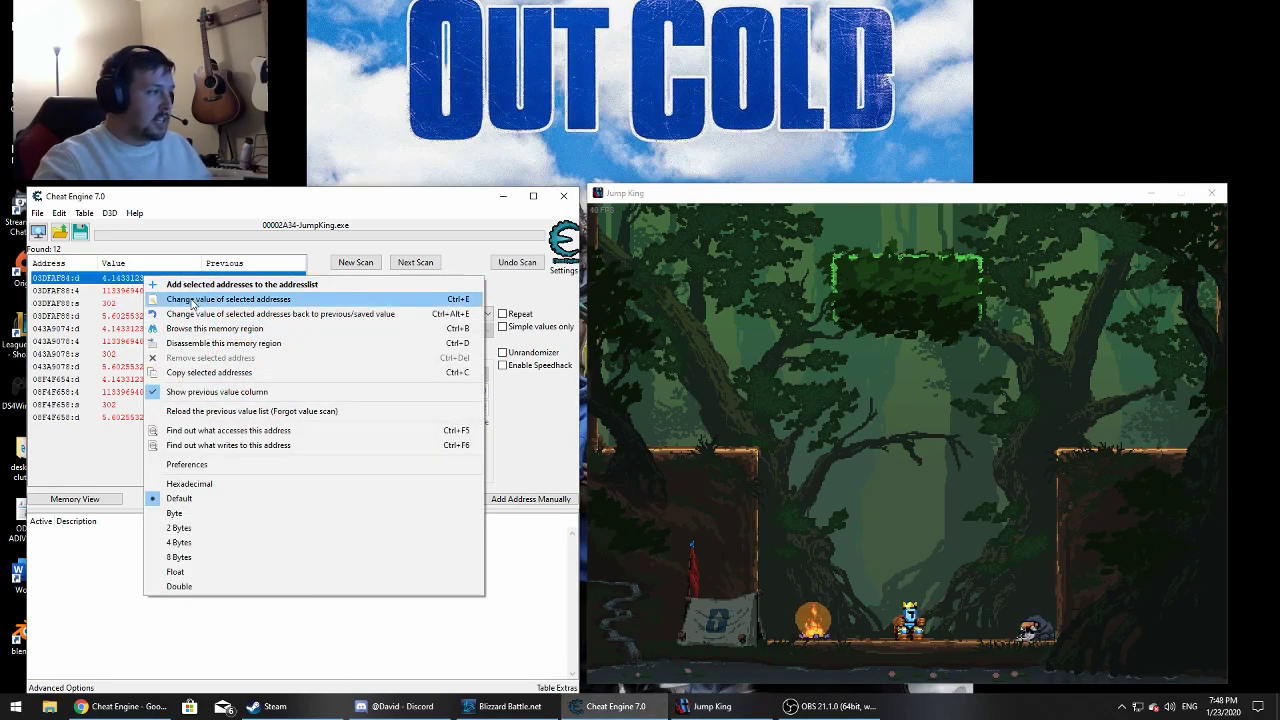
{"action": "left_click", "coordinate": [109, 478]}
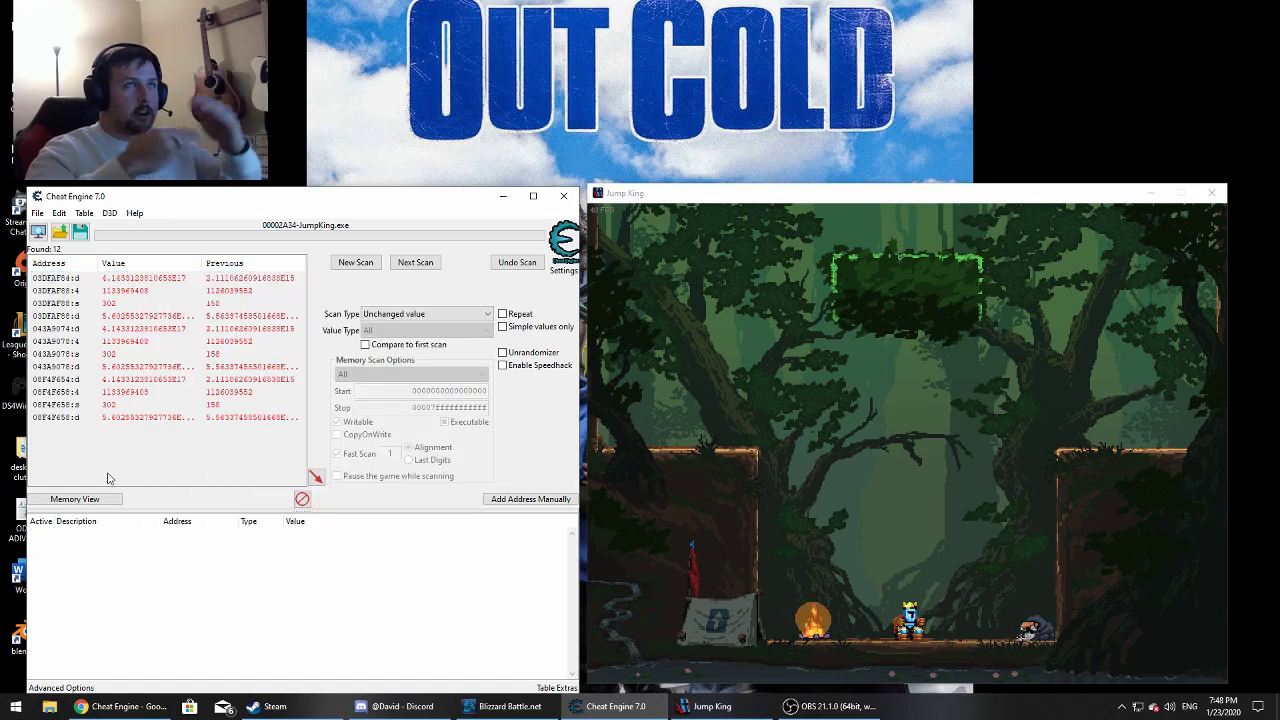
{"action": "left_click", "coordinate": [109, 303]}
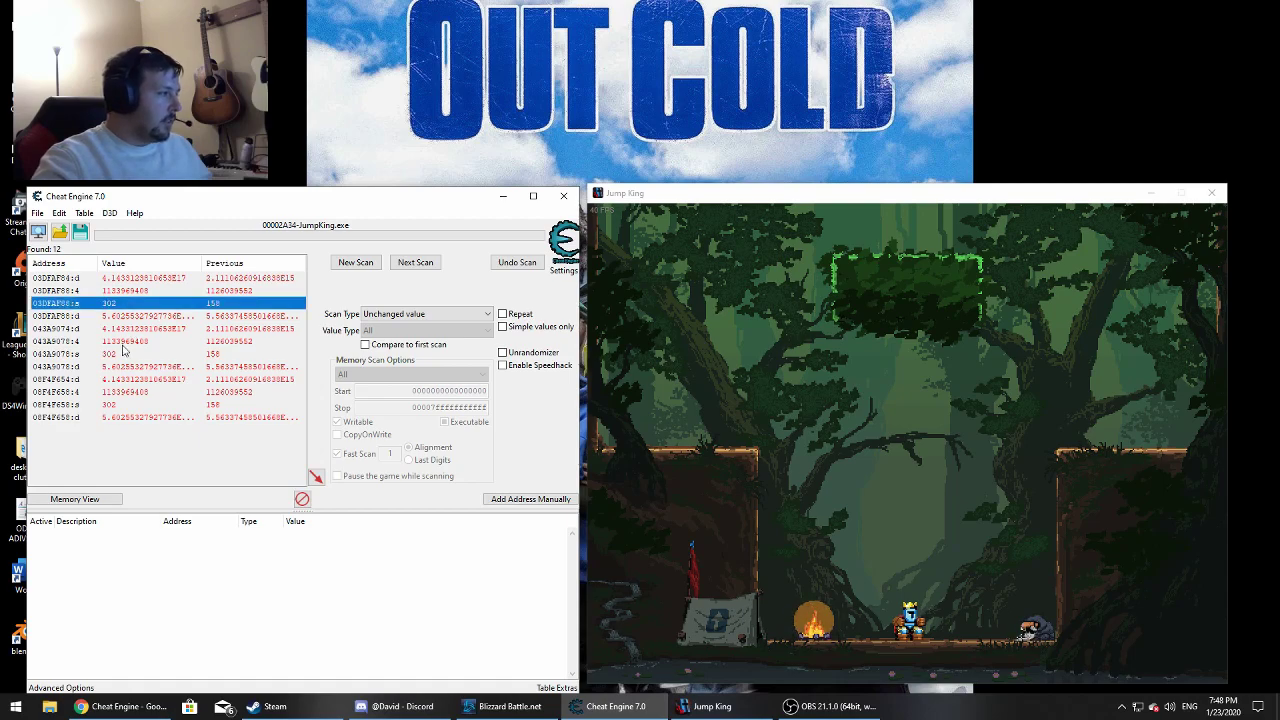
{"action": "left_click", "coordinate": [125, 354], "text": "ctrl"}
{"action": "left_click", "coordinate": [135, 405], "text": "ctrl"}
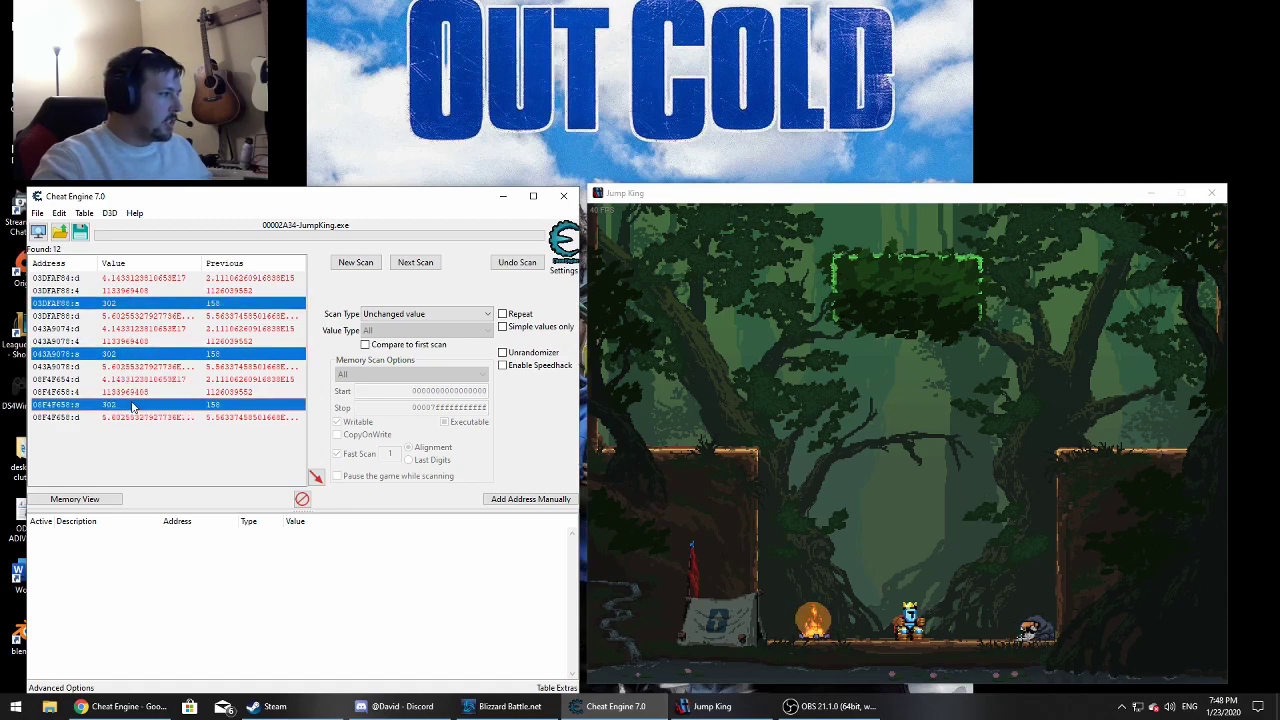
{"action": "left_click", "coordinate": [130, 291]}
{"action": "left_click", "coordinate": [132, 342], "text": "ctrl"}
{"action": "left_click", "coordinate": [130, 392], "text": "ctrl"}
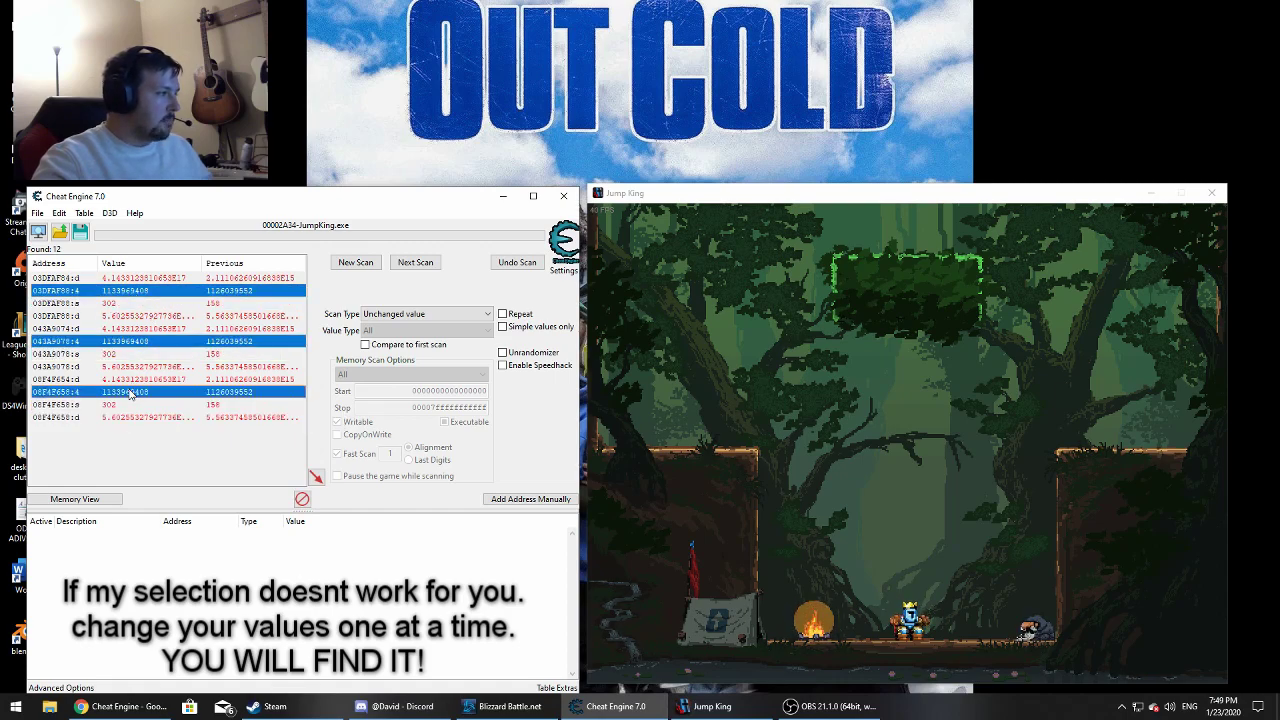
{"action": "left_click", "coordinate": [130, 303]}
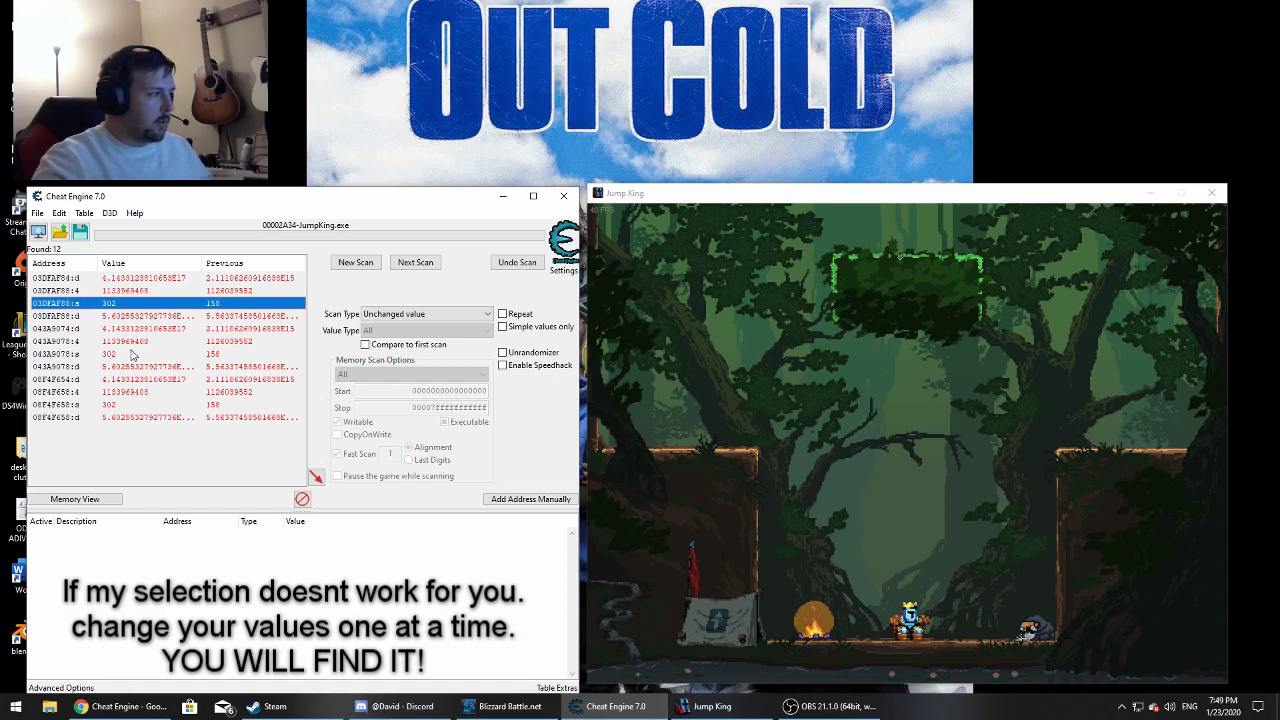
{"action": "left_click", "coordinate": [132, 354], "text": "ctrl"}
{"action": "left_click", "coordinate": [132, 404], "text": "ctrl"}
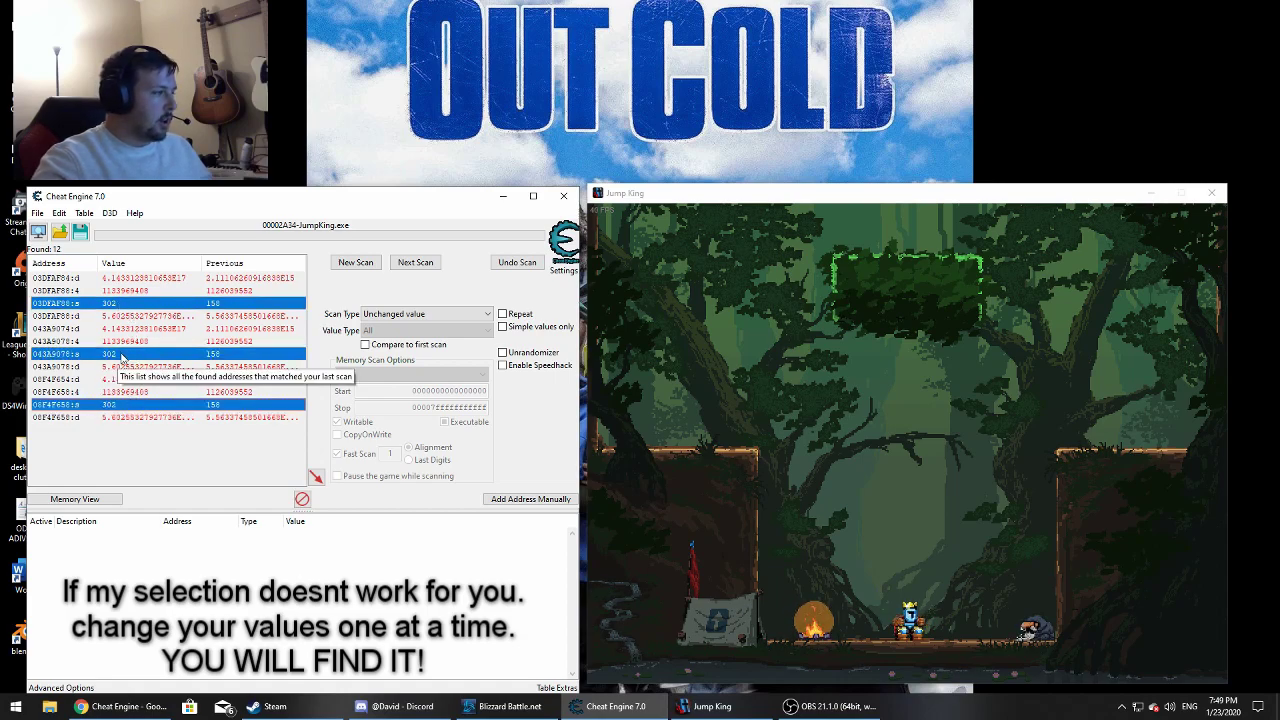
{"action": "left_click", "coordinate": [130, 305]}
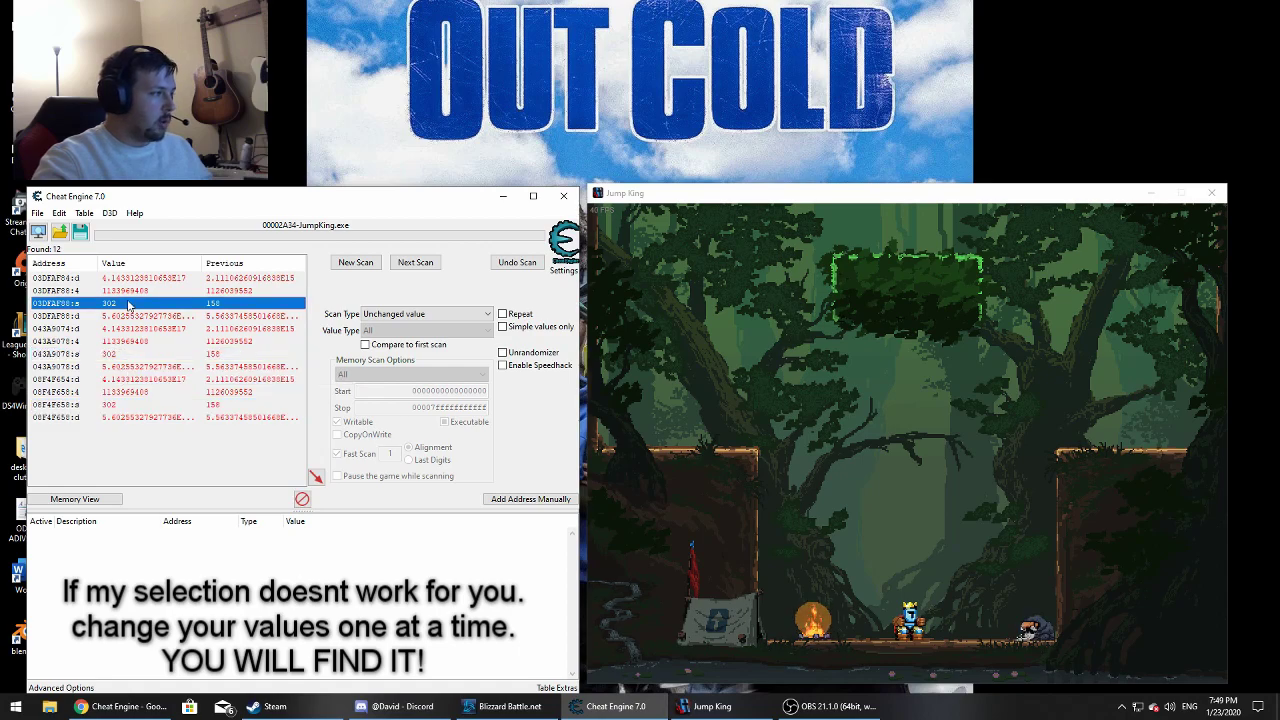
{"action": "left_click", "coordinate": [132, 354], "text": "ctrl"}
{"action": "left_click", "coordinate": [133, 404], "text": "ctrl"}
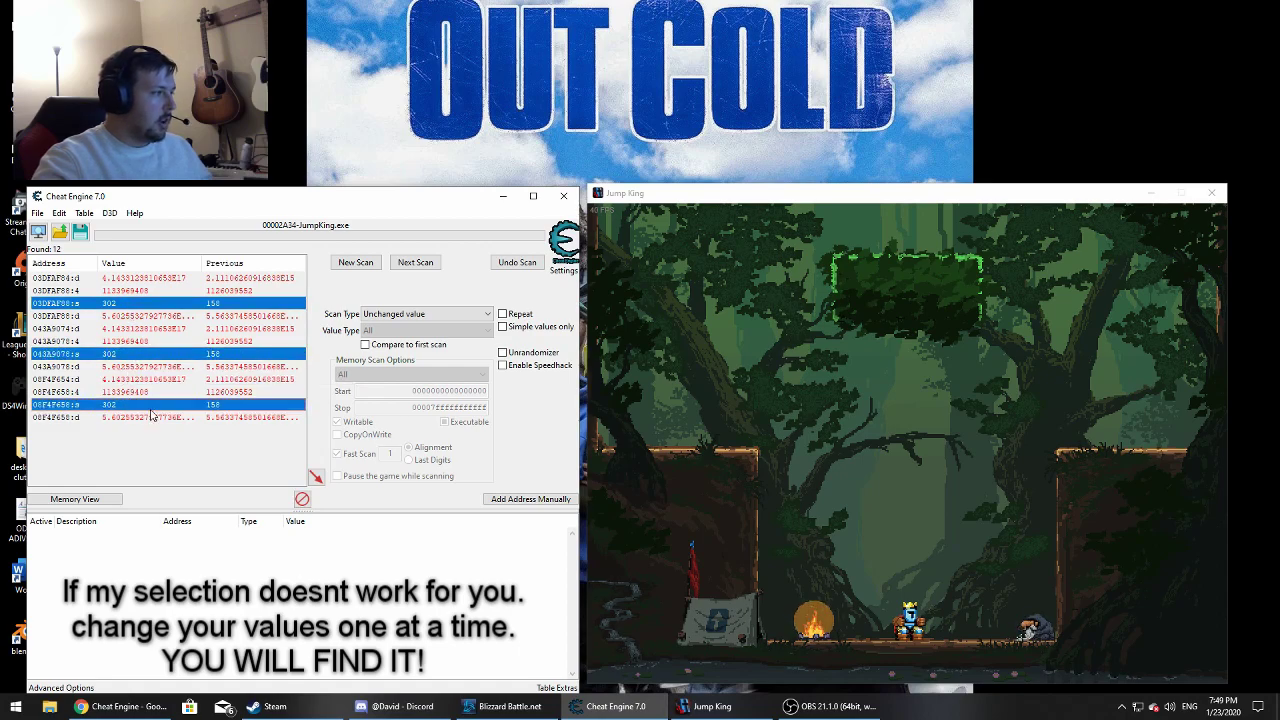
{"action": "left_click", "coordinate": [317, 478]}
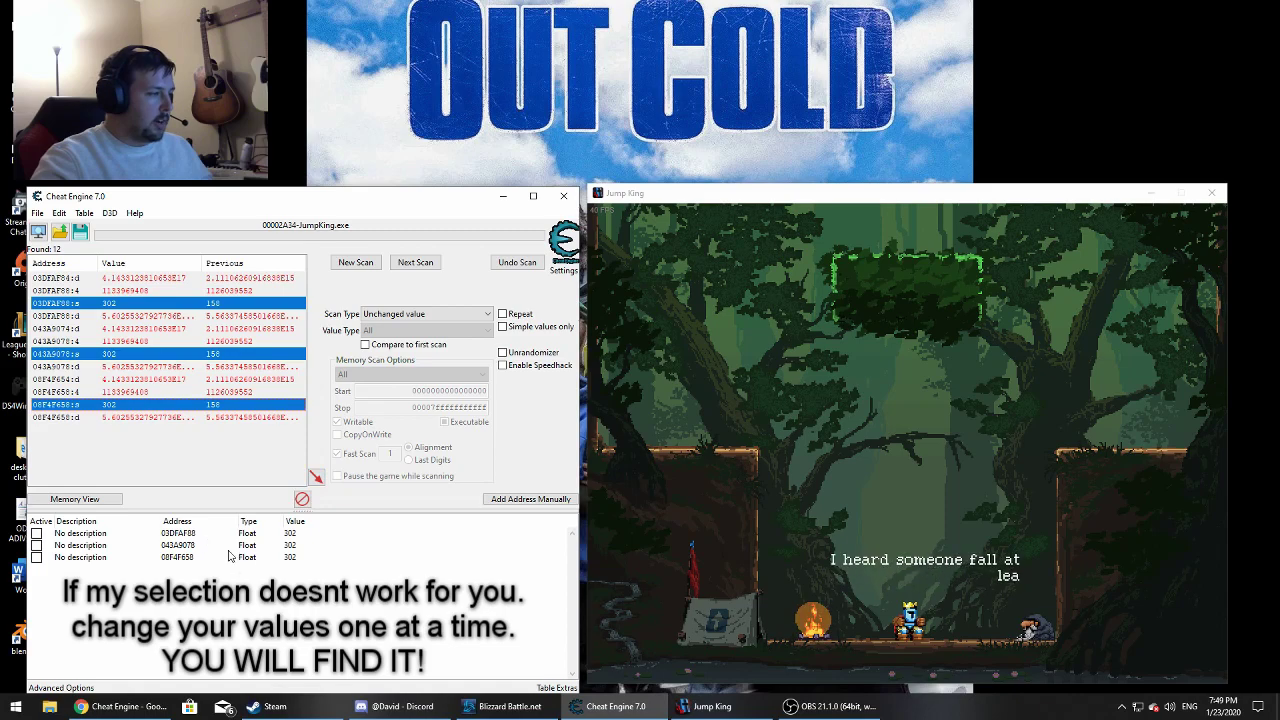
Delete the 03DFAF88 entry from the cheat table and confirm the removal.
{"action": "key", "text": "alt+Tab"}
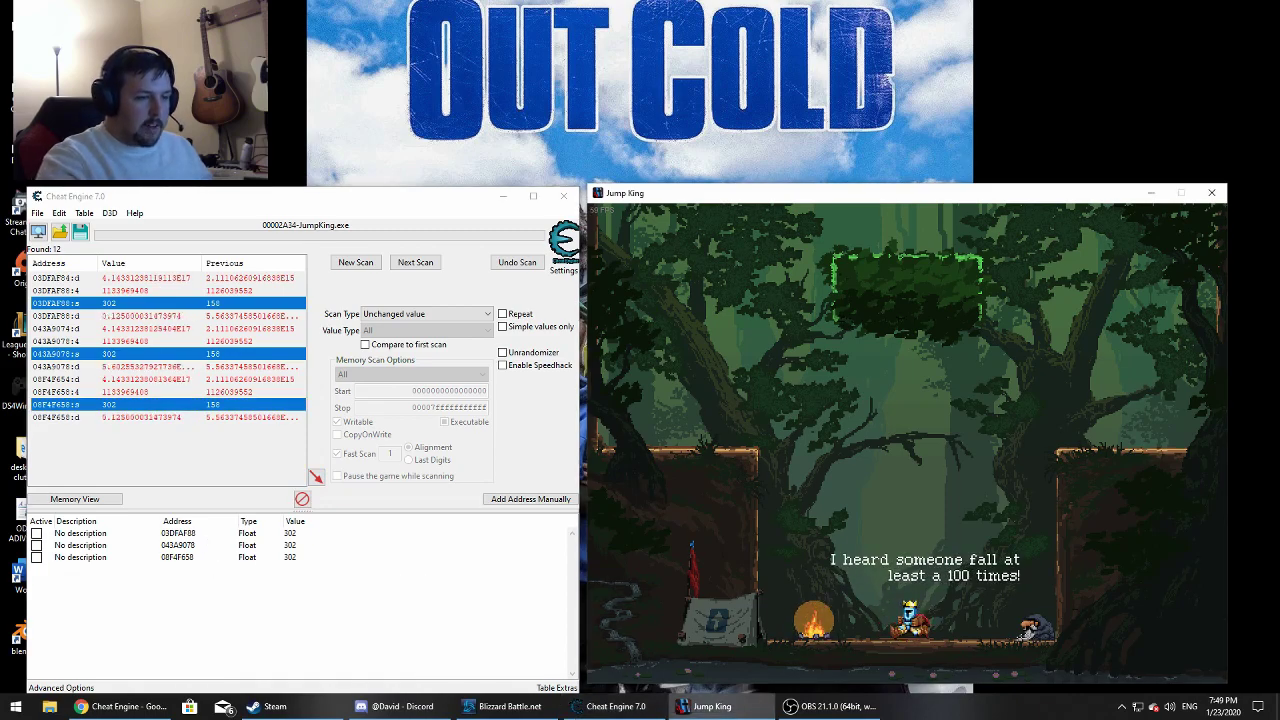
{"action": "left_click", "coordinate": [293, 537]}
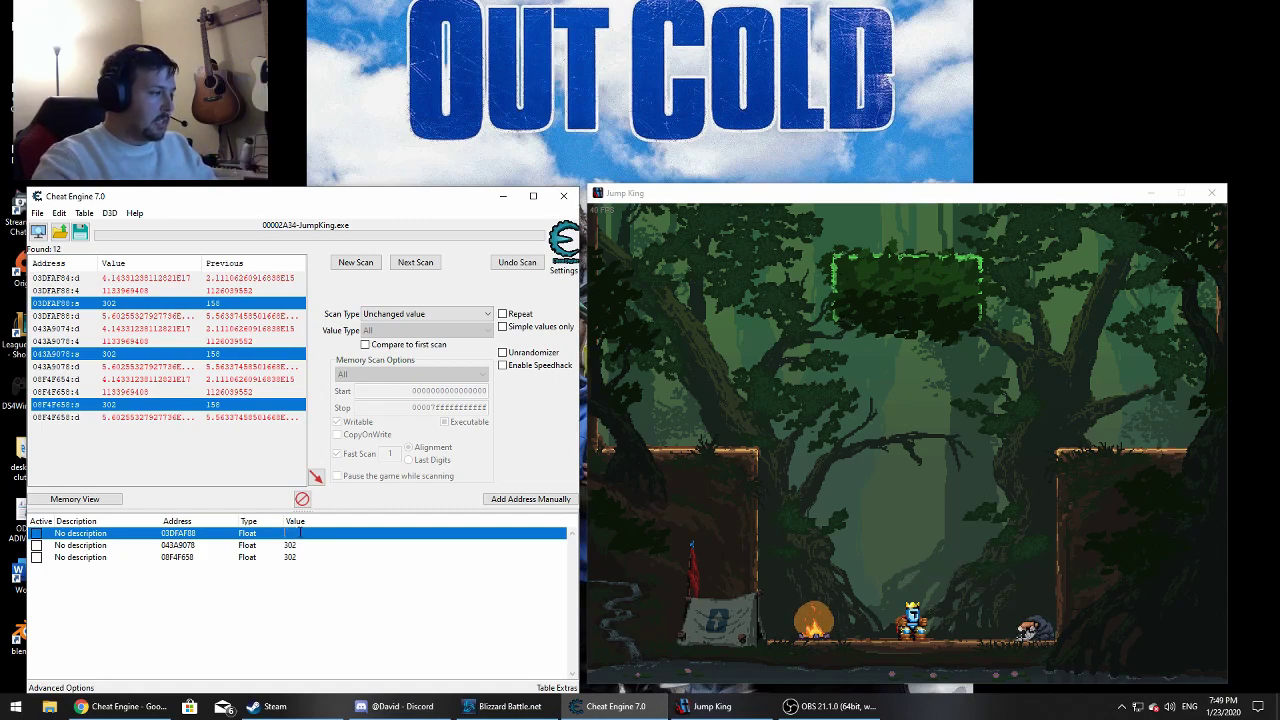
{"action": "key", "text": "Escape"}
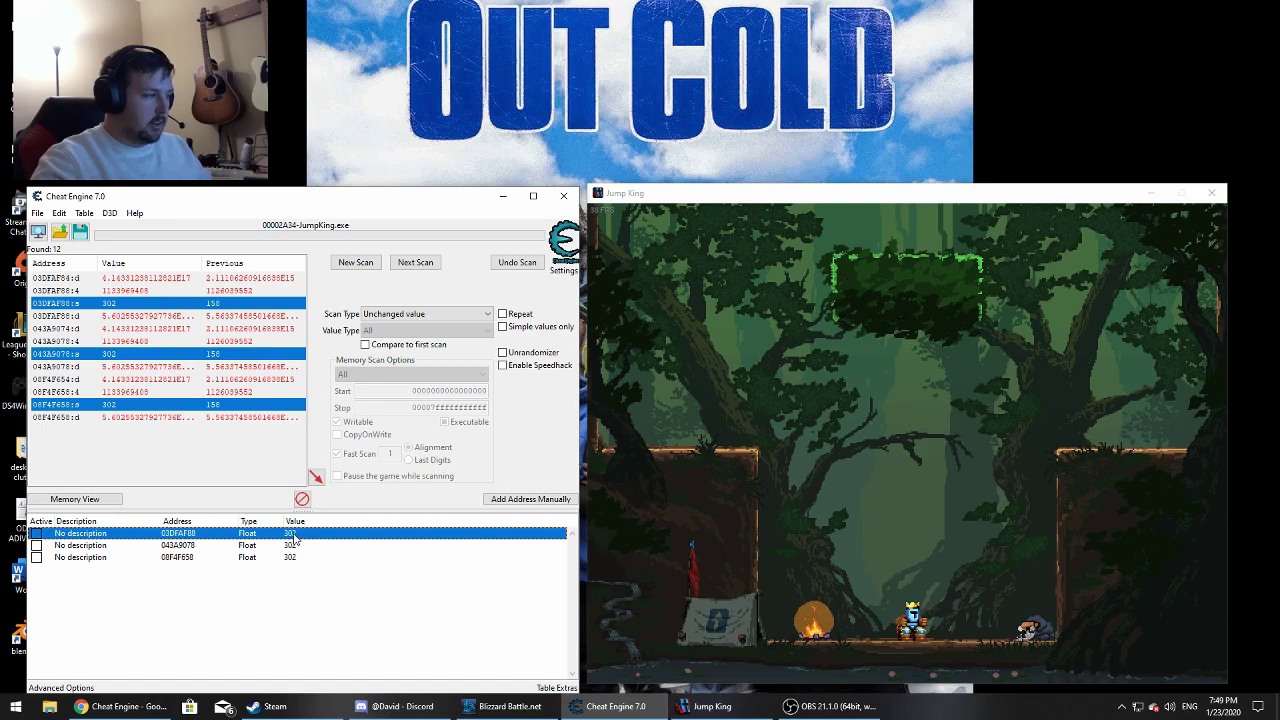
{"action": "key", "text": "Delete"}
{"action": "key", "text": "Return"}
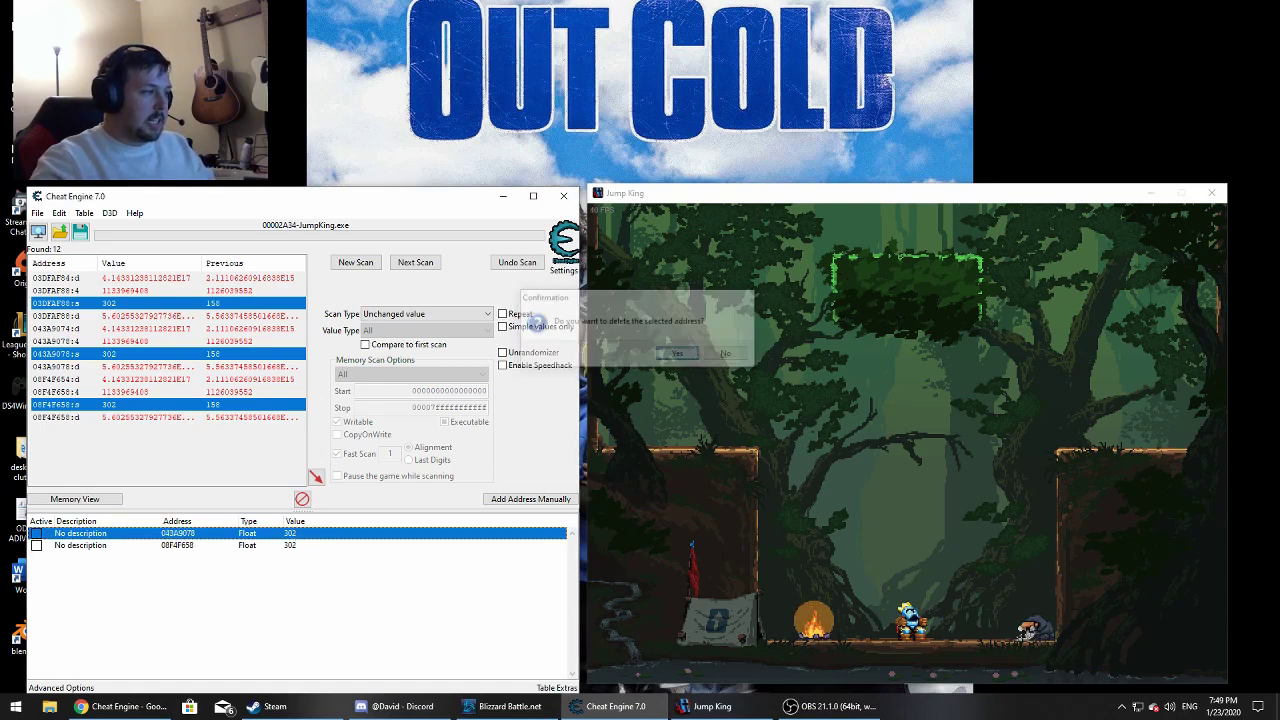